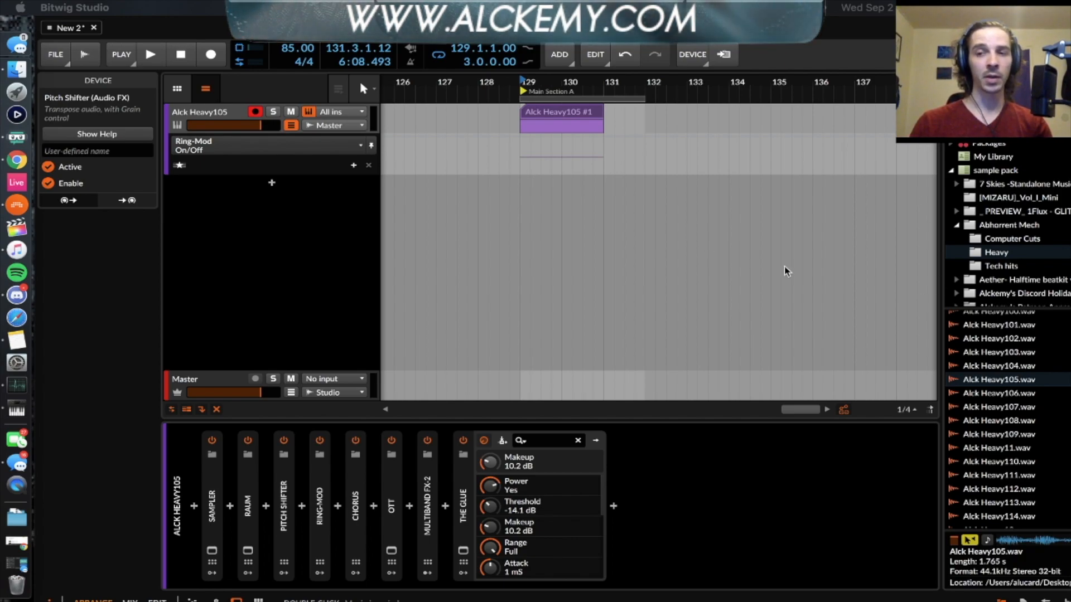
# Step: Play the Alck Heavy105 #1 clip through the full effects chain and audition the original Alck Heavy105.wav sample
pyautogui.click(568, 112)
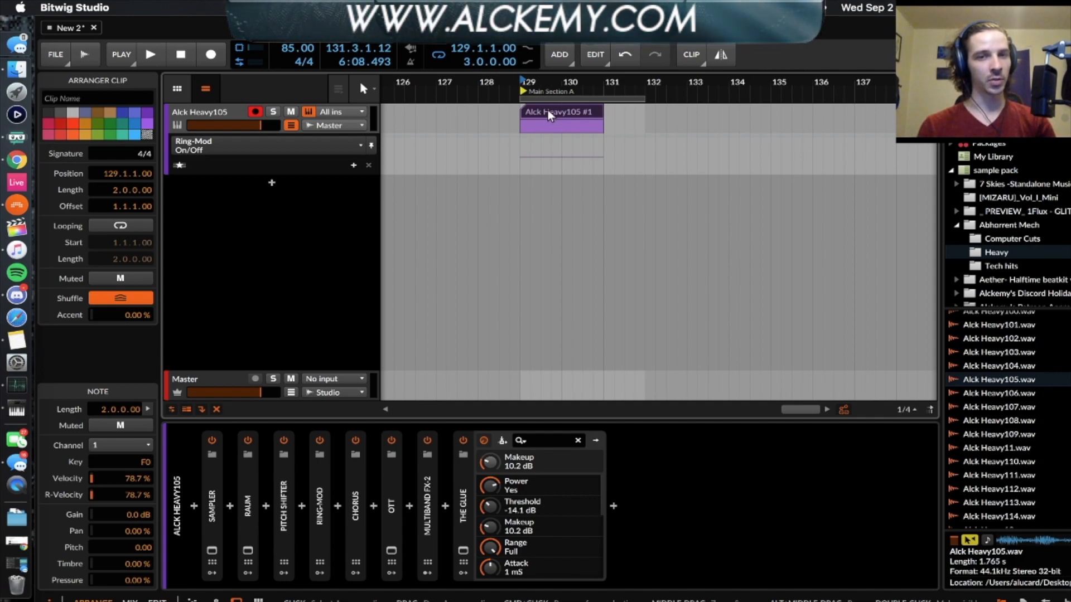
pyautogui.press('space')
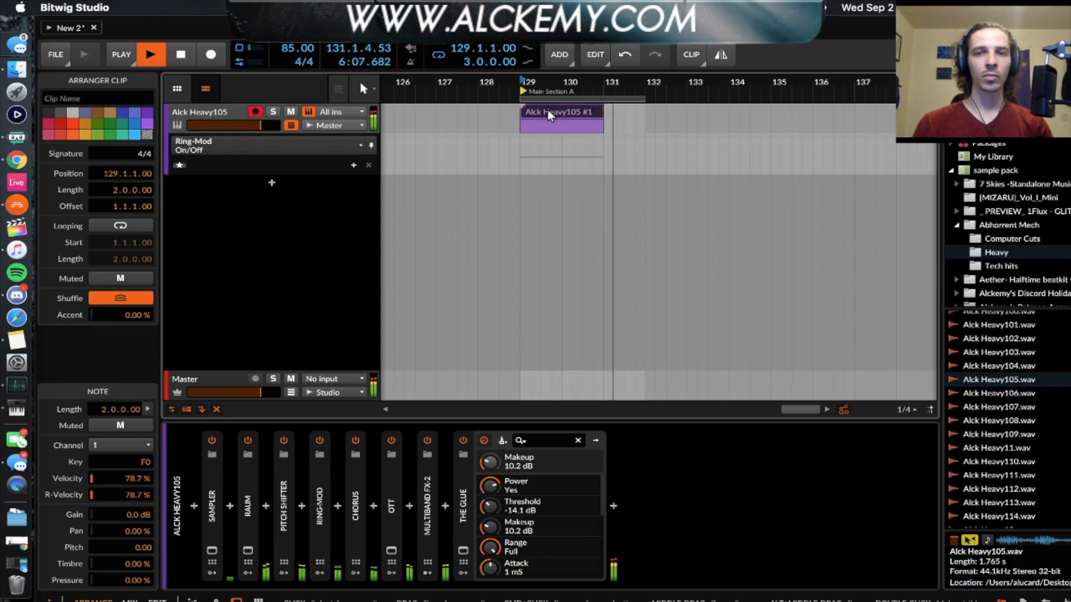
pyautogui.press('space')
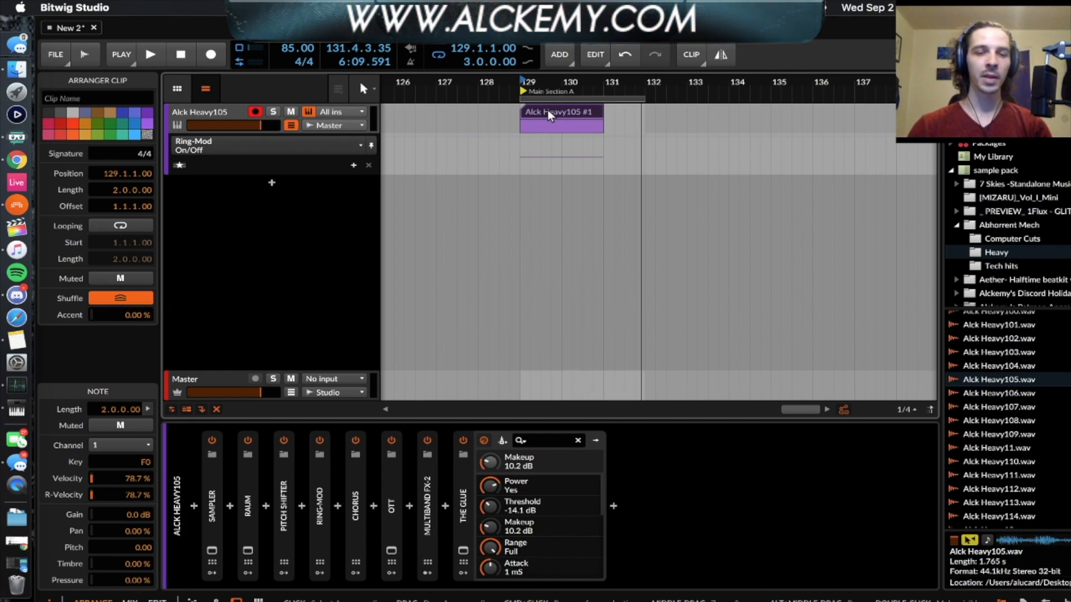
pyautogui.click(1004, 378)
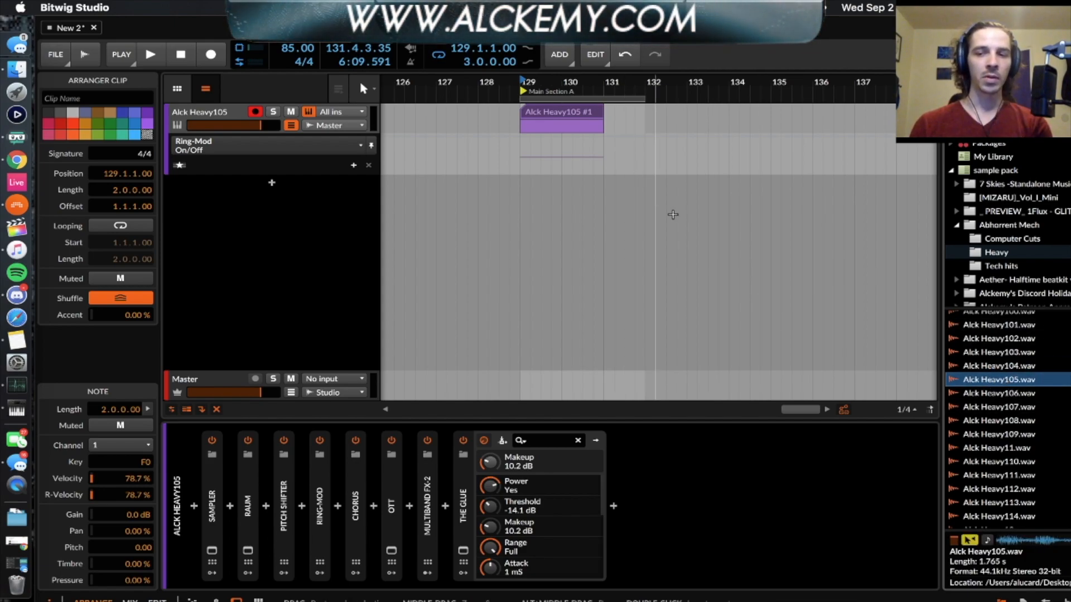
# Step: Expand the Sampler device and display its Pitch and Speed automation in the arranger lane
pyautogui.doubleClick(208, 483)
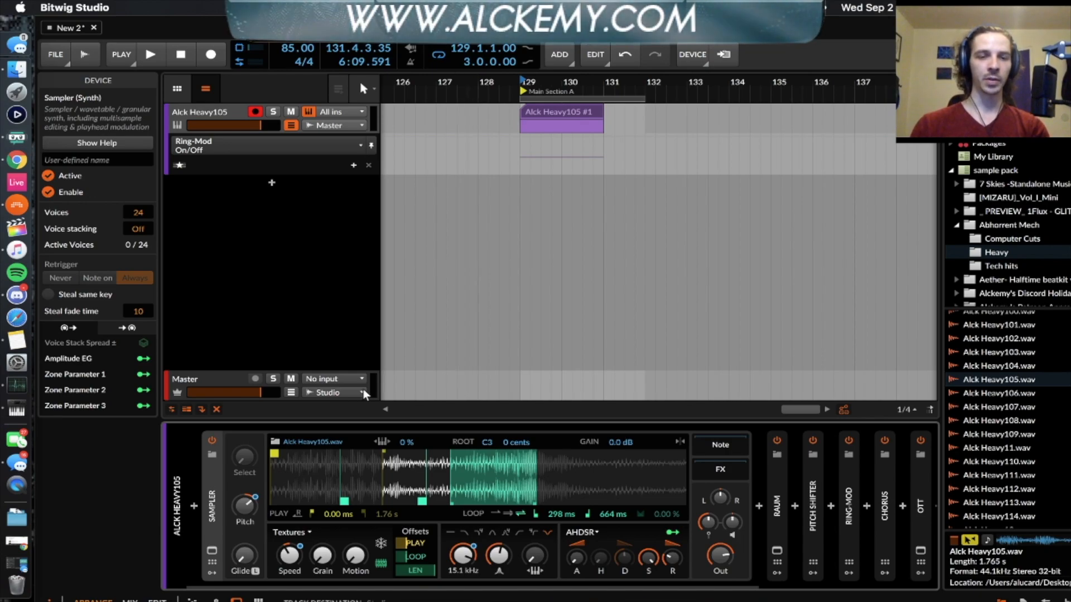
pyautogui.click(241, 508)
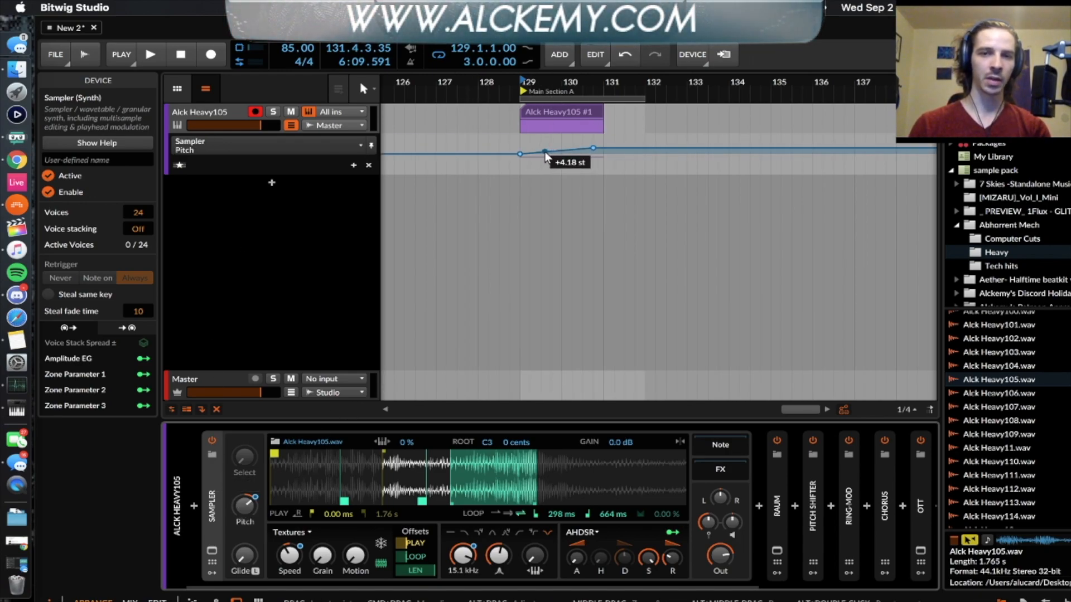
pyautogui.click(290, 556)
pyautogui.hscroll(3, 594, 413)
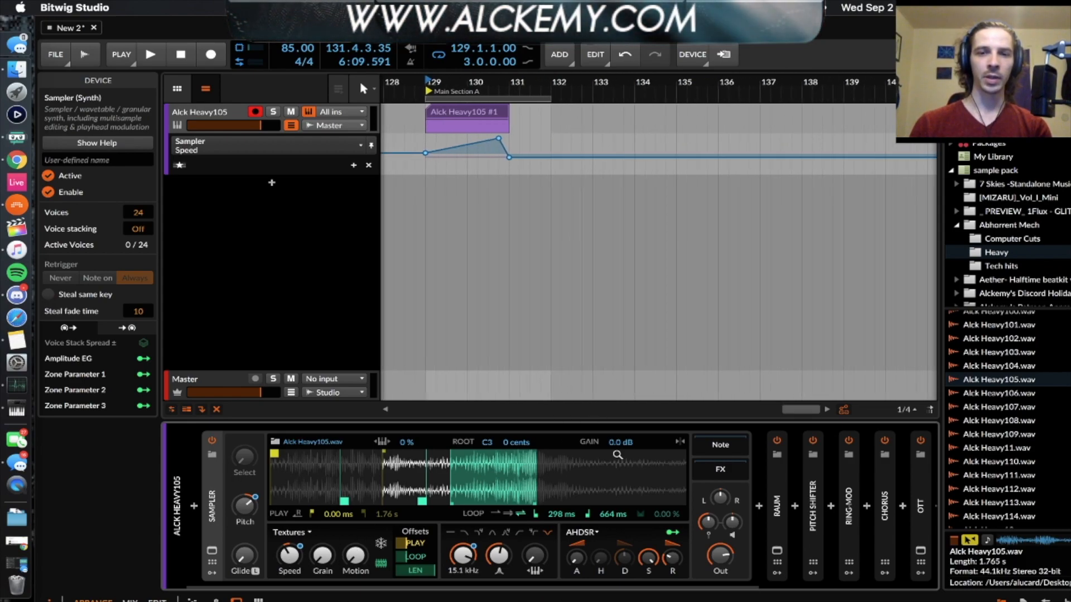
# Step: Expand the Raum reverb and display its Mix automation in the arranger lane
pyautogui.hscroll(5, 725, 503)
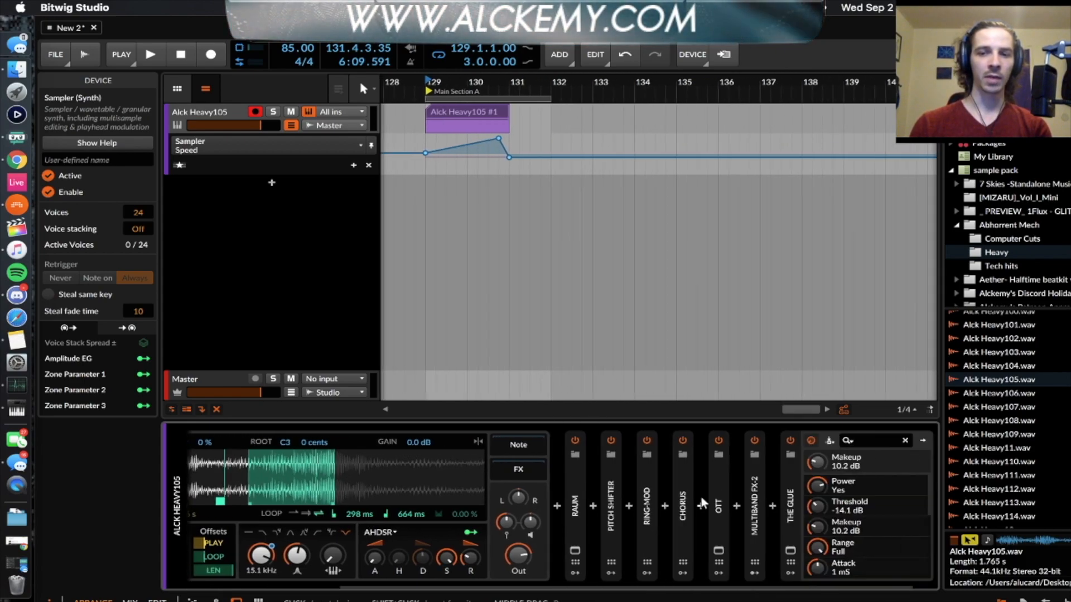
pyautogui.doubleClick(583, 479)
pyautogui.click(614, 462)
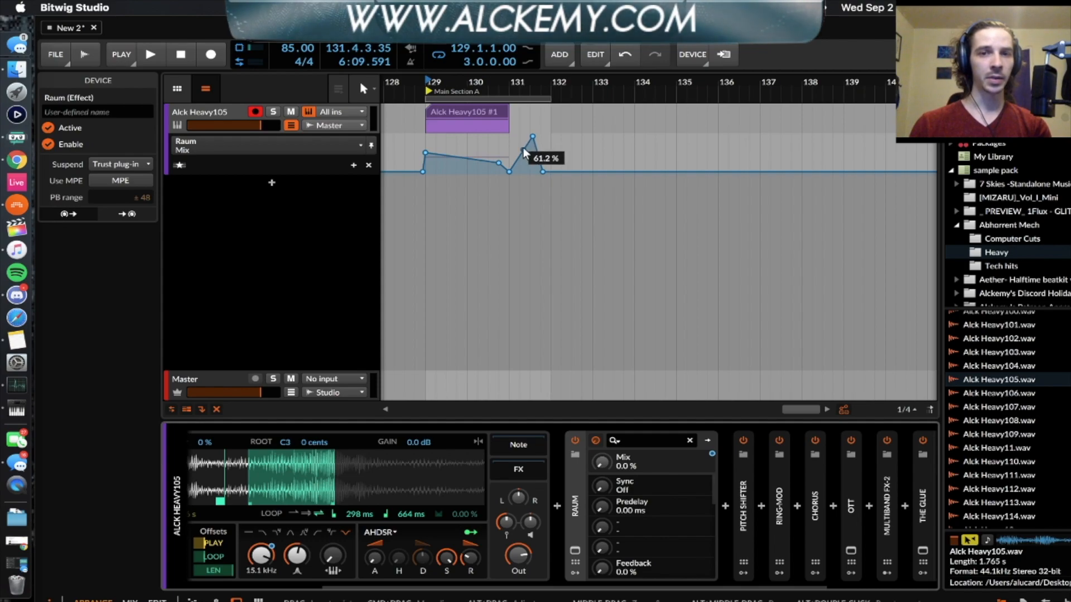
# Step: Expand the Pitch Shifter and Ring-Mod, and display the automation for the shifter's Pitch and Grain and the Ring-Mod's Frequency
pyautogui.doubleClick(743, 505)
pyautogui.click(701, 502)
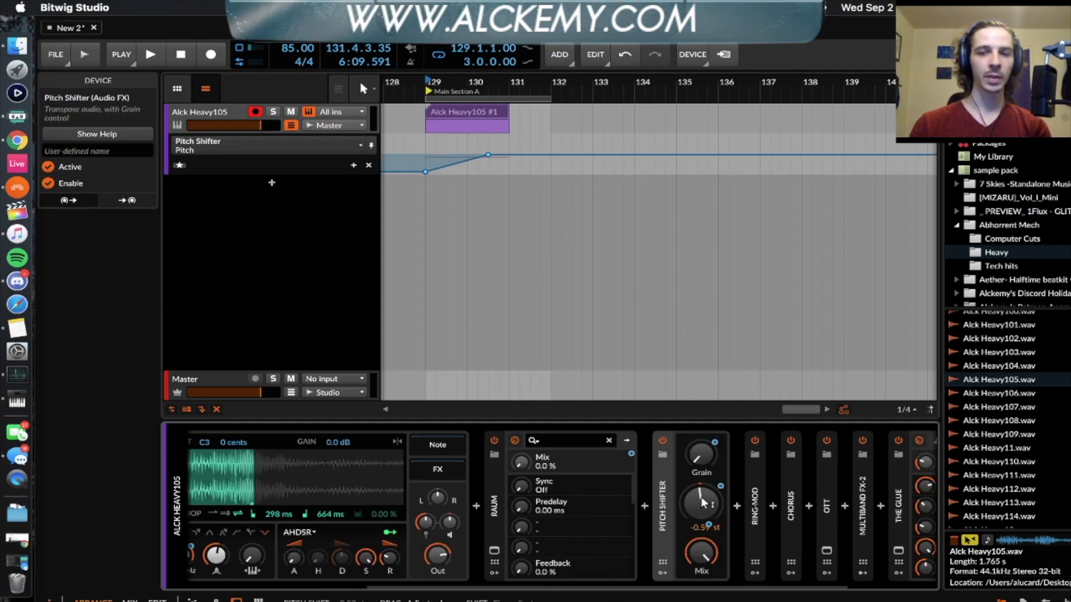
pyautogui.click(708, 455)
pyautogui.doubleClick(754, 497)
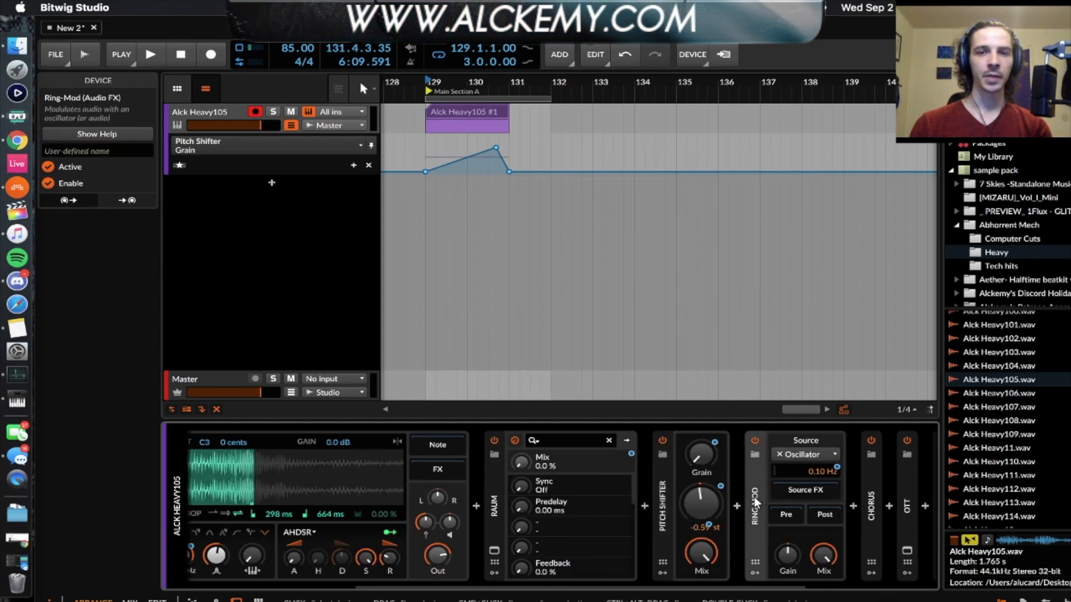
pyautogui.click(727, 471)
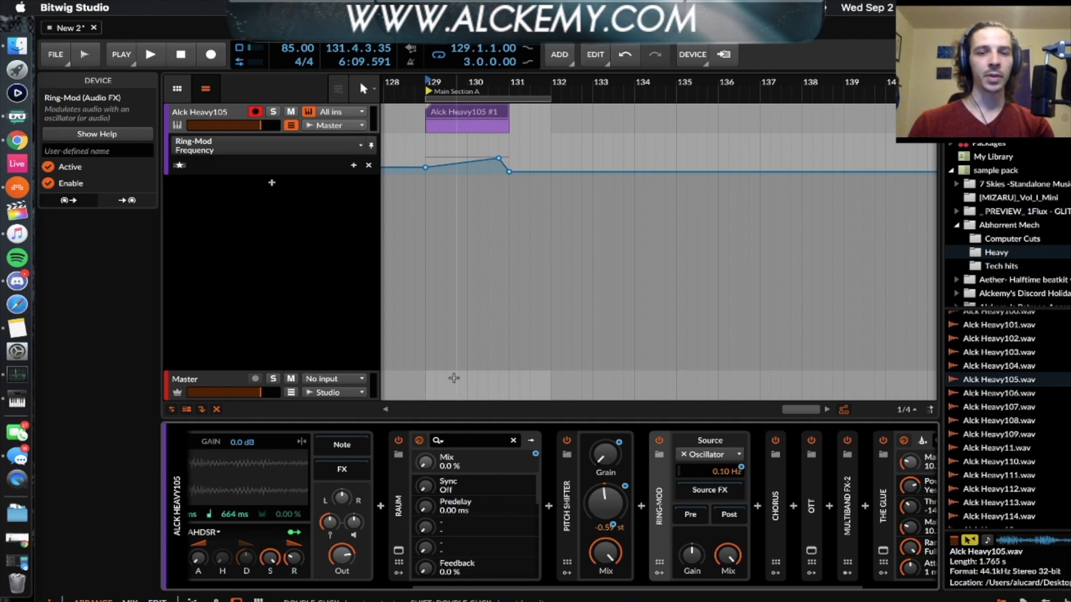
# Step: Collapse Raum and disable all seven effects from Raum through The Glue, leaving only the Sampler enabled
pyautogui.click(396, 484)
pyautogui.click(395, 483)
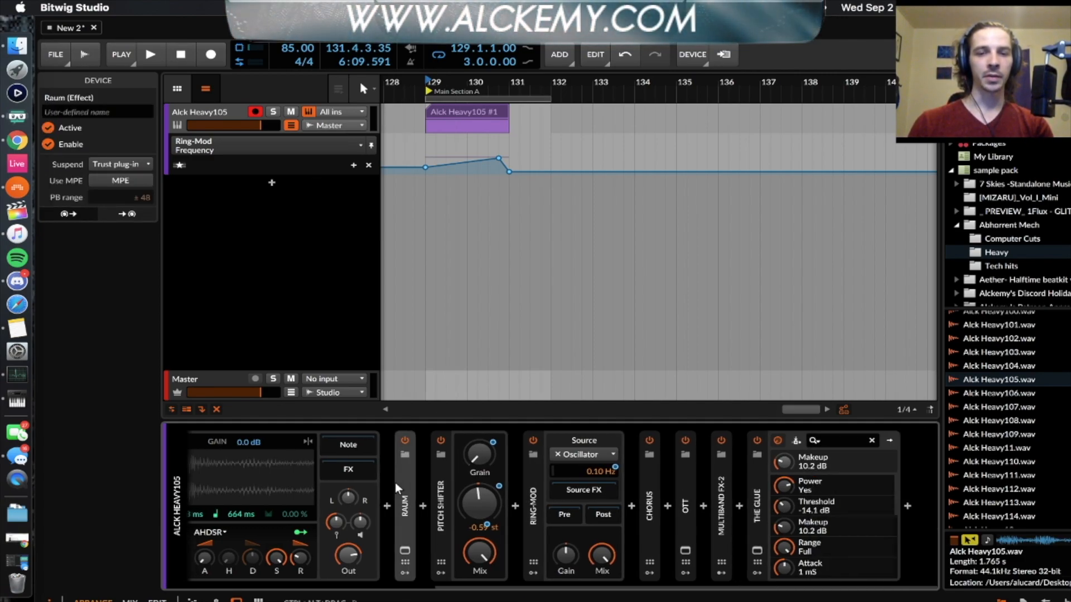
pyautogui.keyDown('shift'); pyautogui.click(755, 486); pyautogui.keyUp('shift')
pyautogui.press('y')
pyautogui.hscroll(-7, 754, 489)
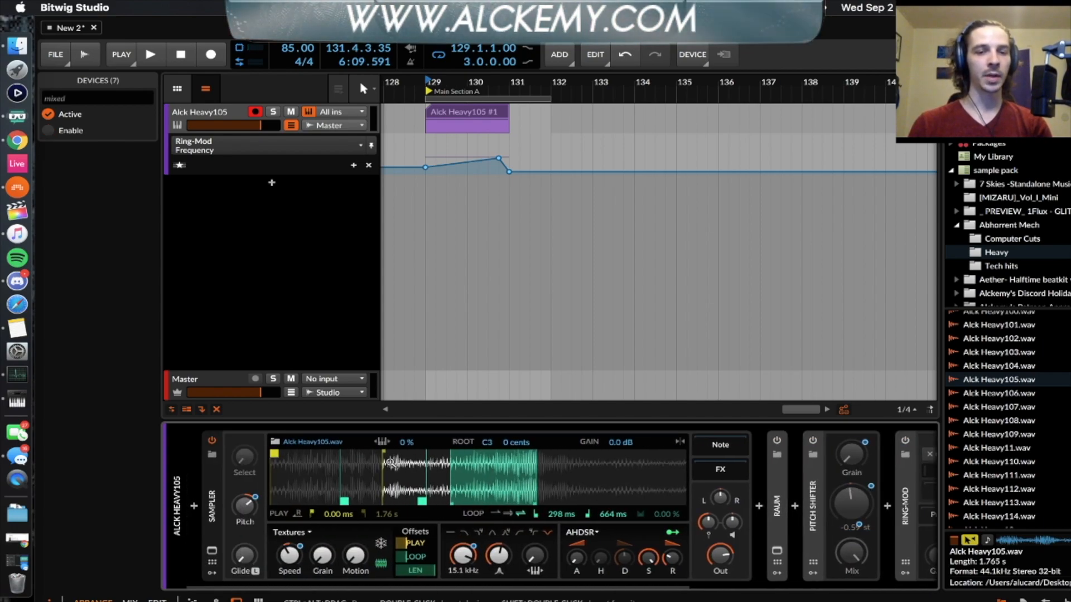
# Step: Play the clip with the effects disabled, switching the Sampler's filter off during playback and restoring its filter mode
pyautogui.click(480, 111)
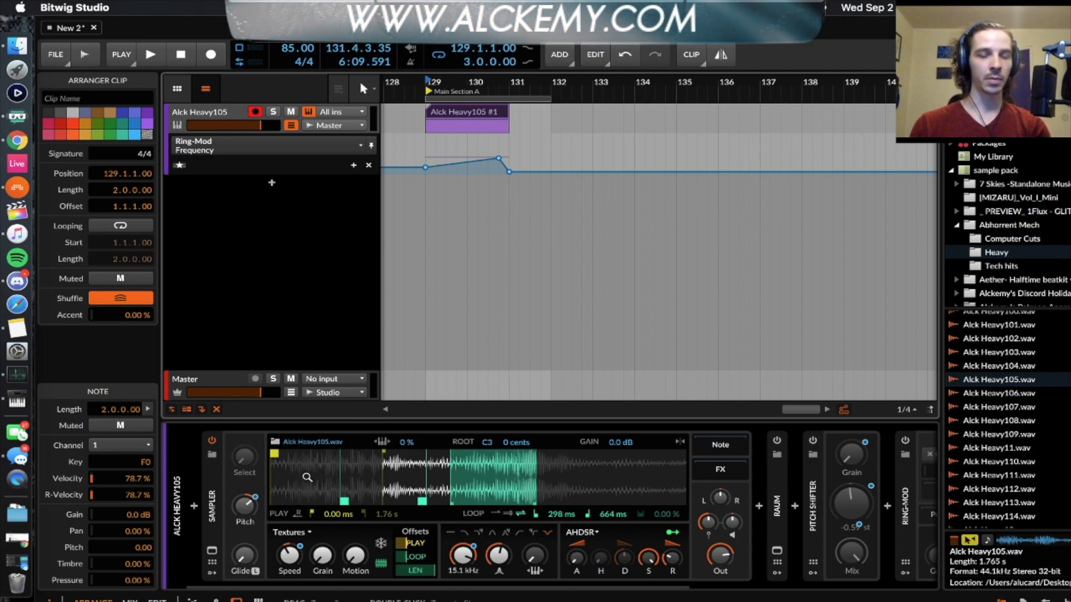
pyautogui.press('space')
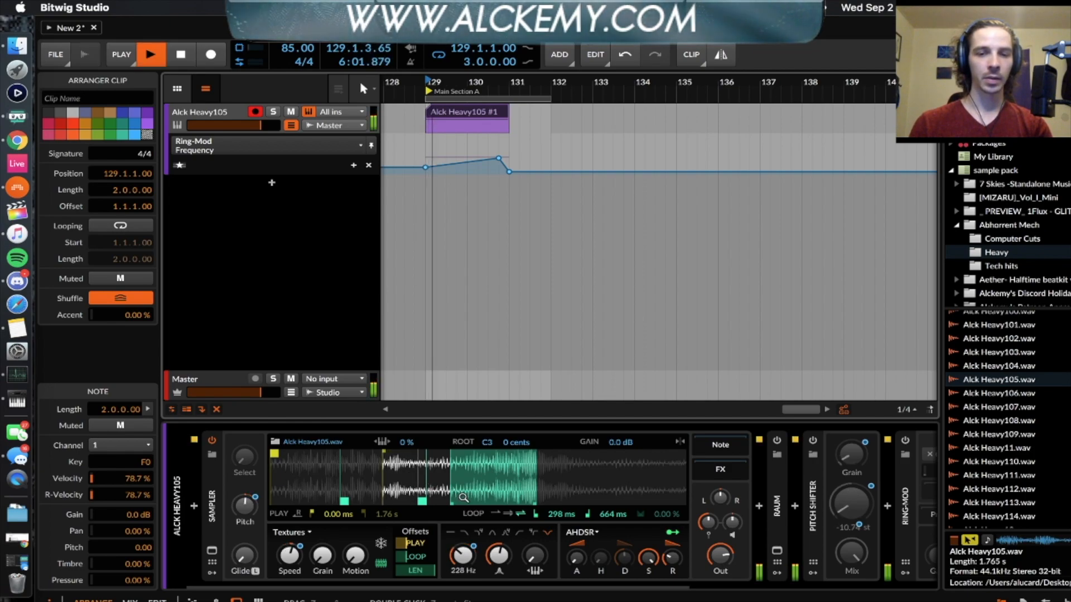
pyautogui.click(452, 528)
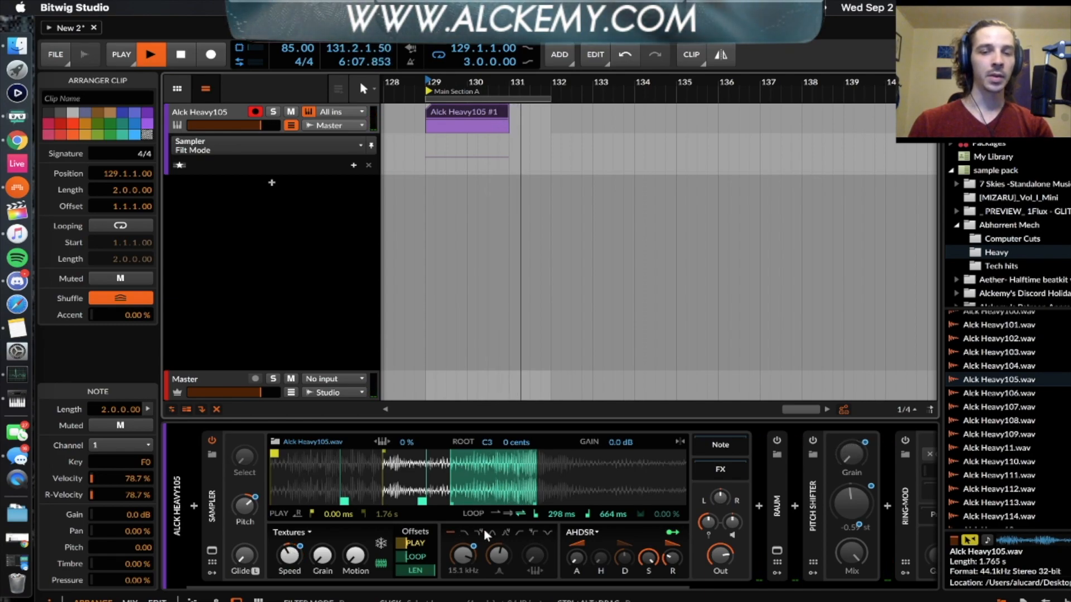
pyautogui.press('space')
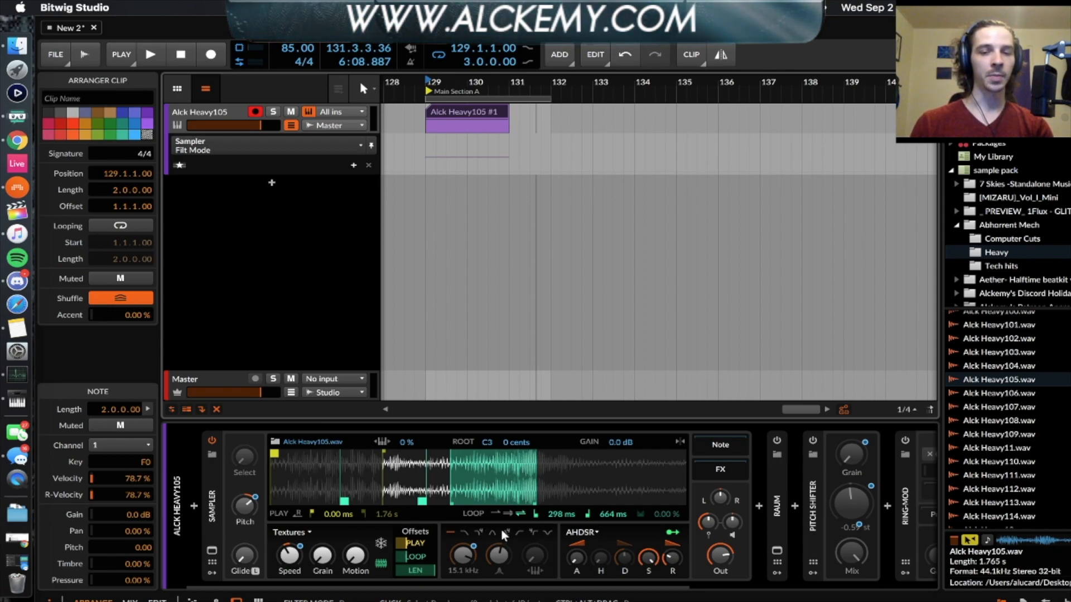
pyautogui.click(548, 532)
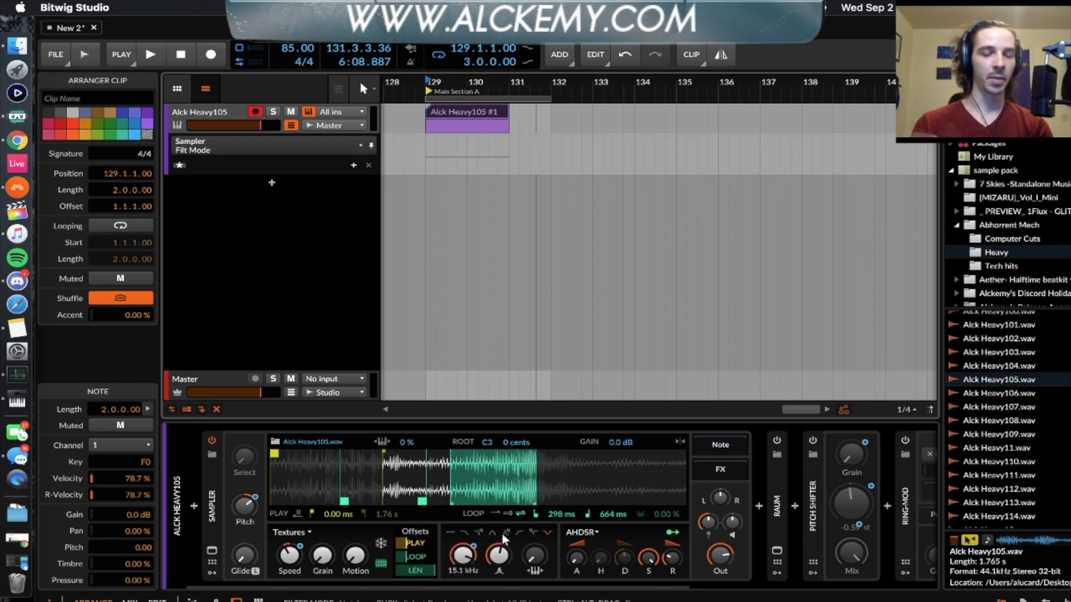
# Step: Review the Sampler's Pitch and Speed automation and play the start of the clip
pyautogui.click(246, 510)
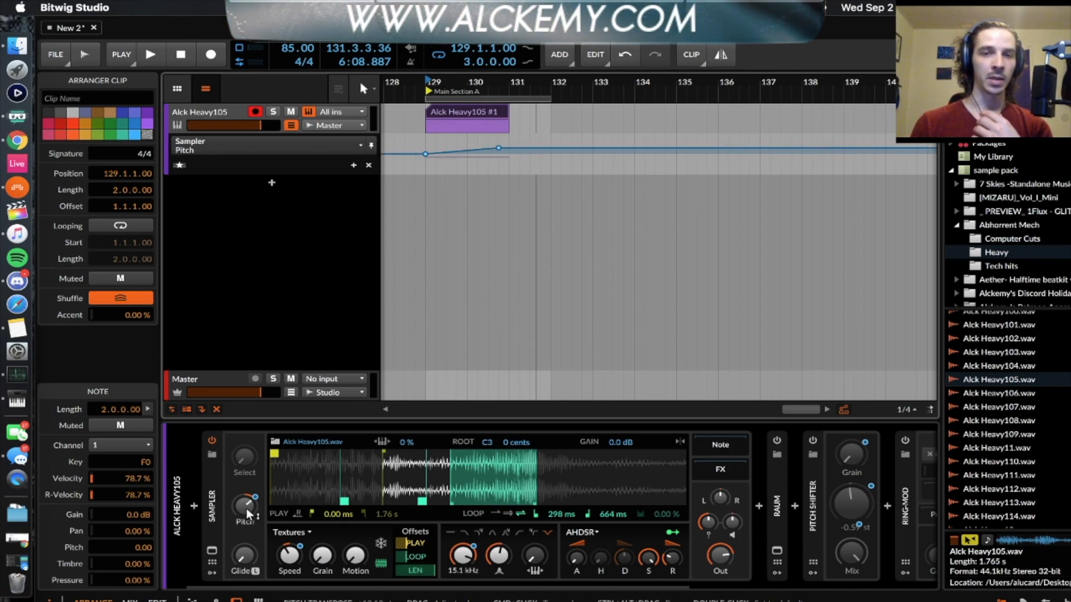
pyautogui.click(289, 554)
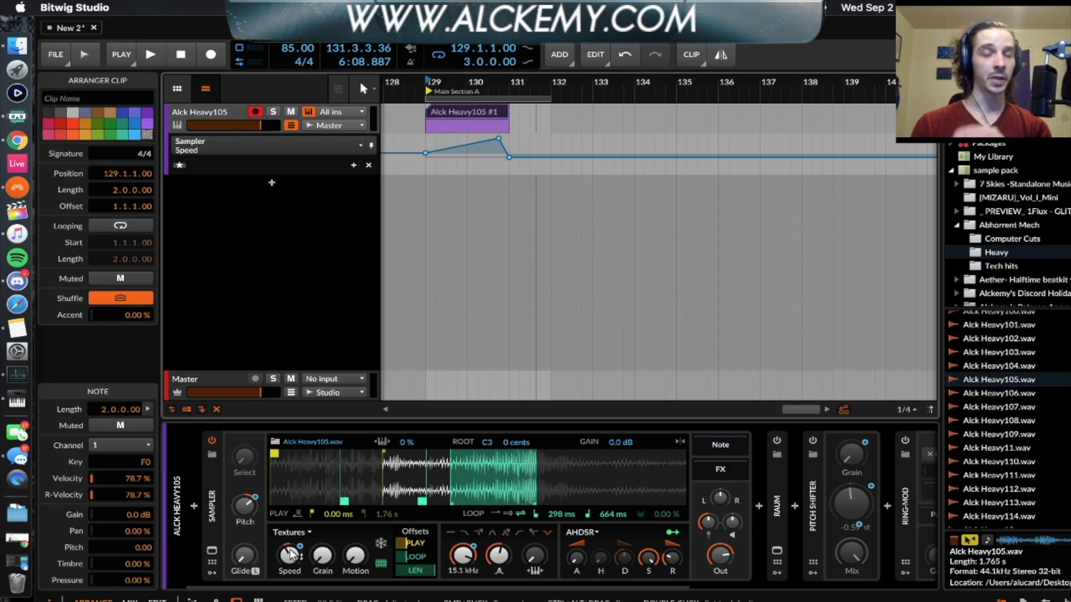
pyautogui.press('space')
pyautogui.press('space')
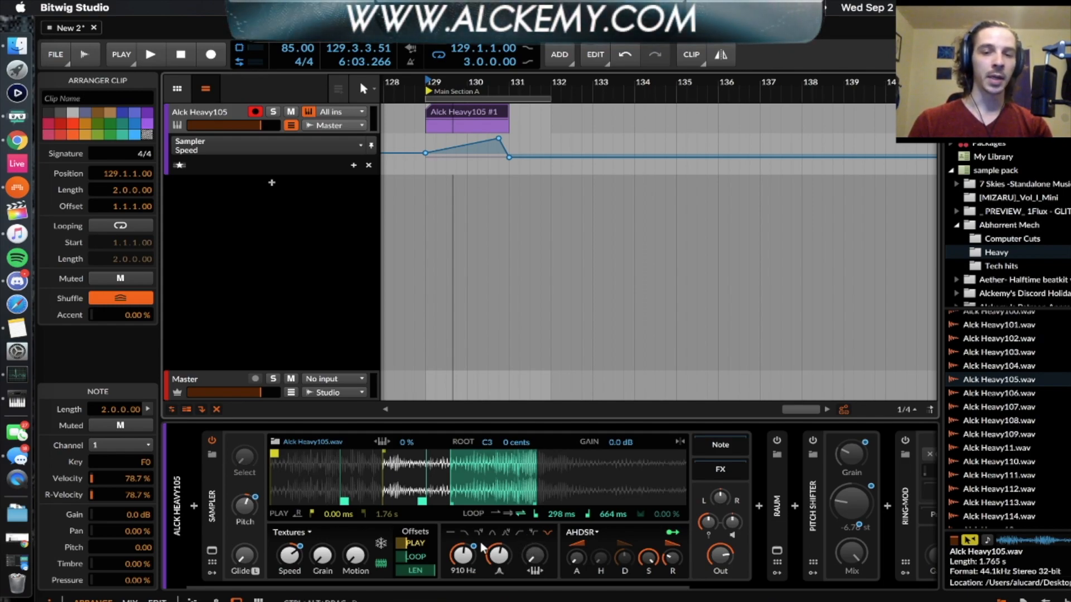
# Step: Display the Sampler's filter frequency automation, play the clip, and return to the Speed automation
pyautogui.click(465, 555)
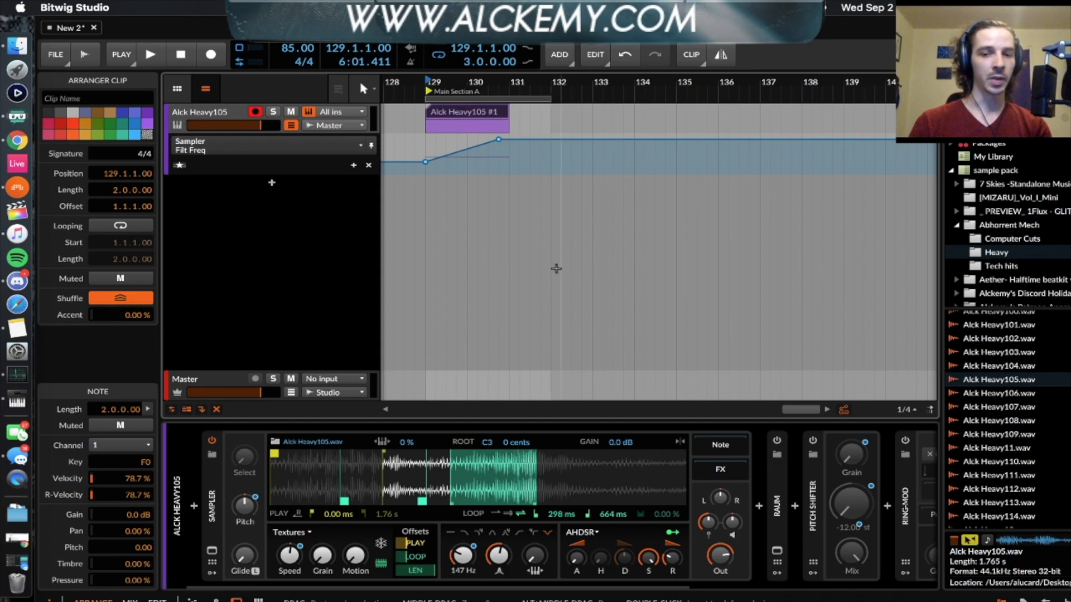
pyautogui.press('space')
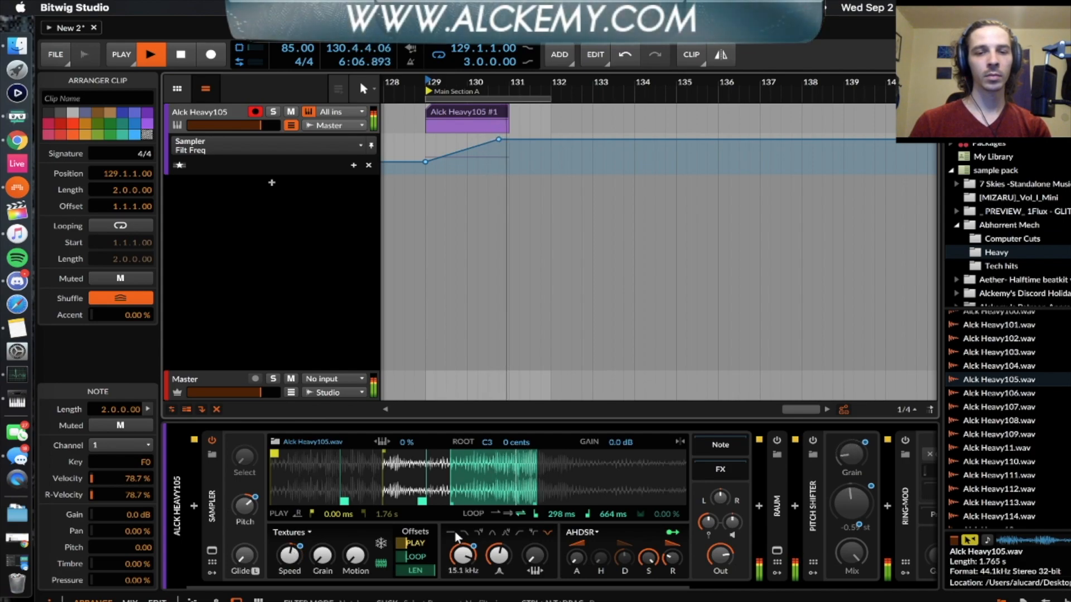
pyautogui.press('space')
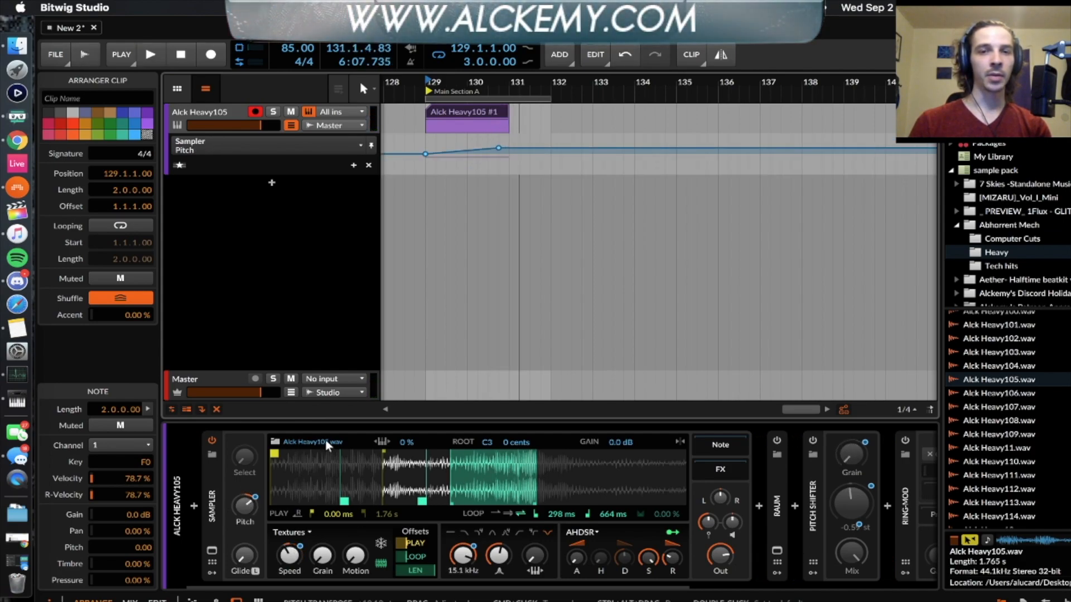
pyautogui.click(291, 555)
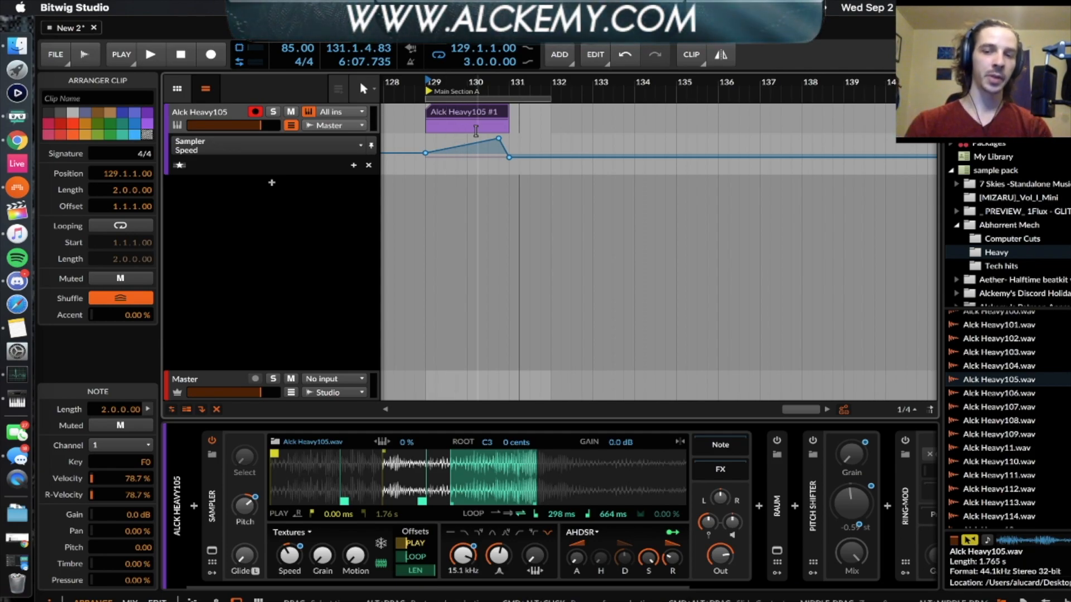
# Step: Re-enable the Raum reverb and expand it to show its parameters
pyautogui.hscroll(5, 508, 465)
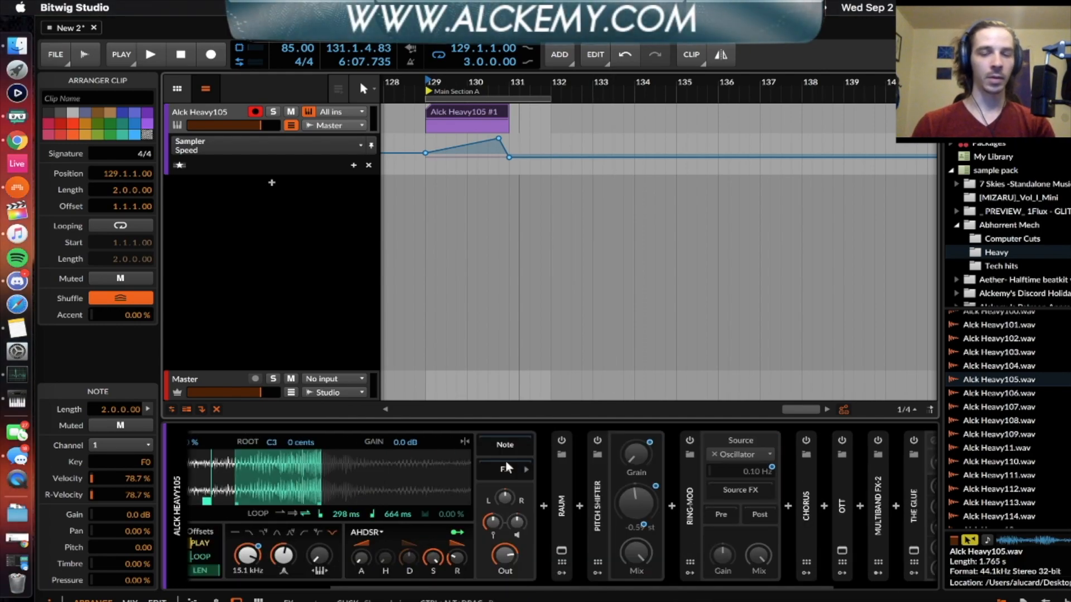
pyautogui.click(560, 438)
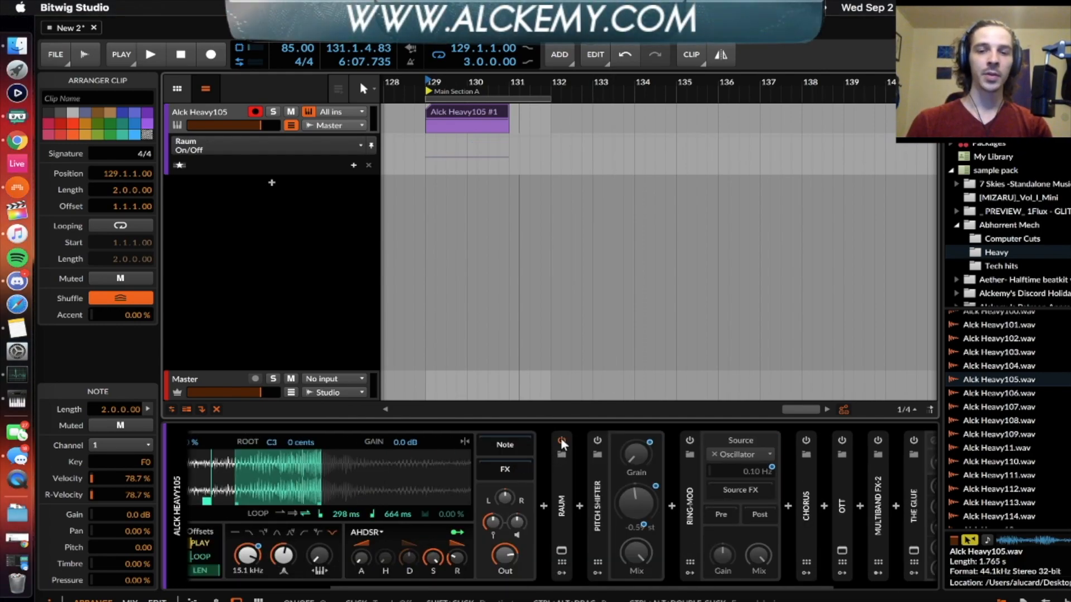
pyautogui.click(560, 473)
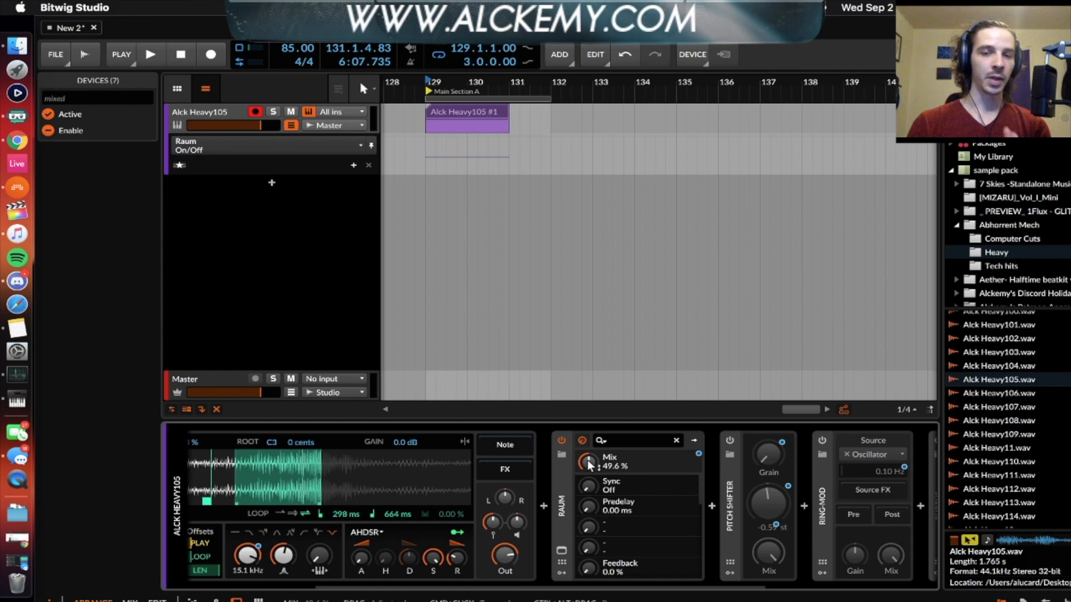
# Step: Play the clip with Raum enabled and examine its Mix automation curve between bars 129 and 132
pyautogui.moveTo(587, 460)
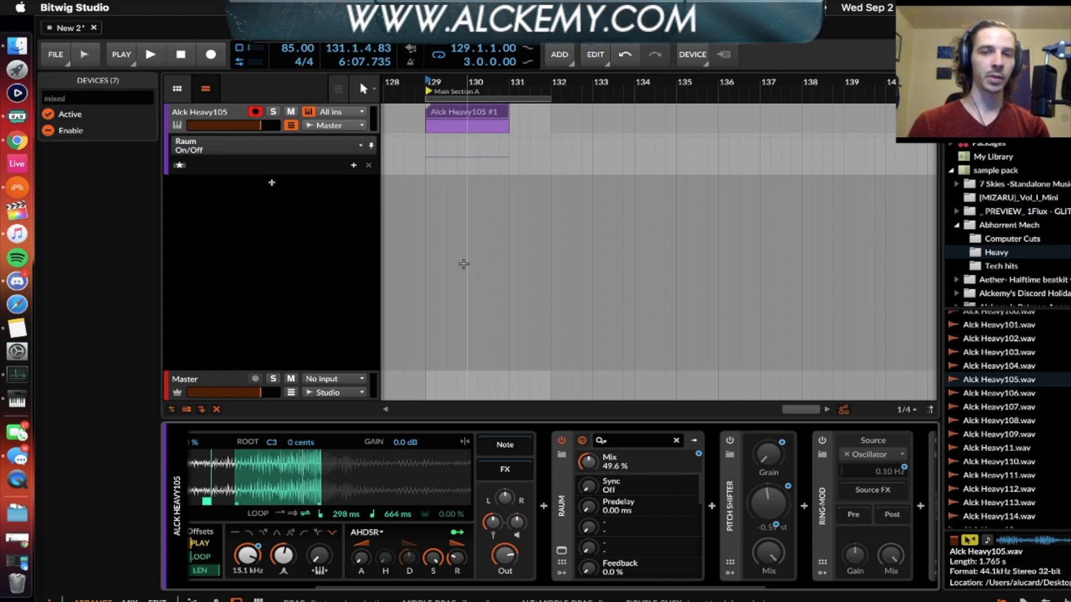
pyautogui.press('space')
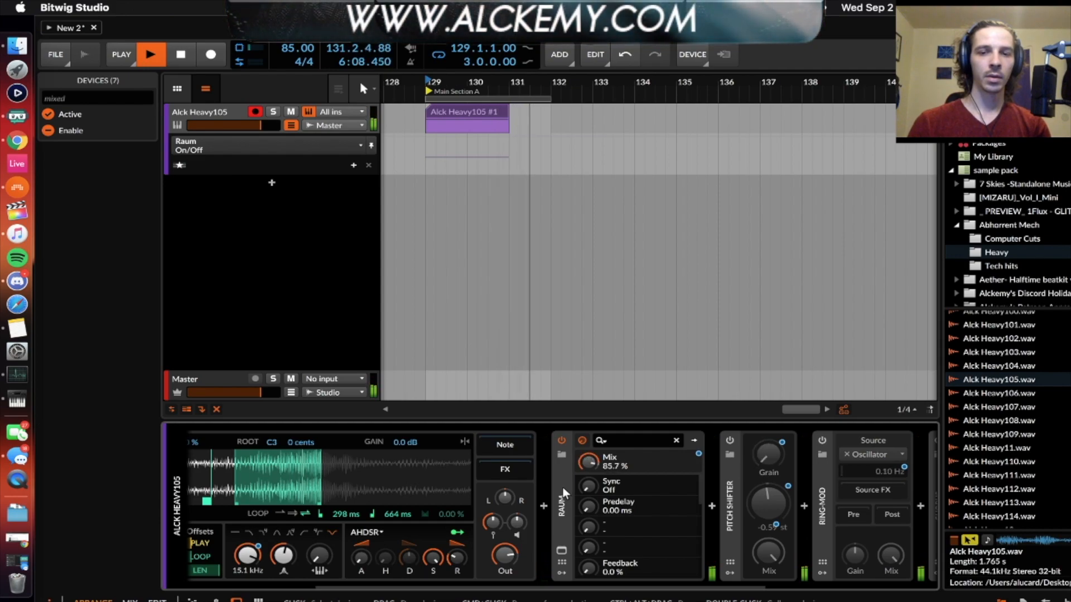
pyautogui.click(589, 461)
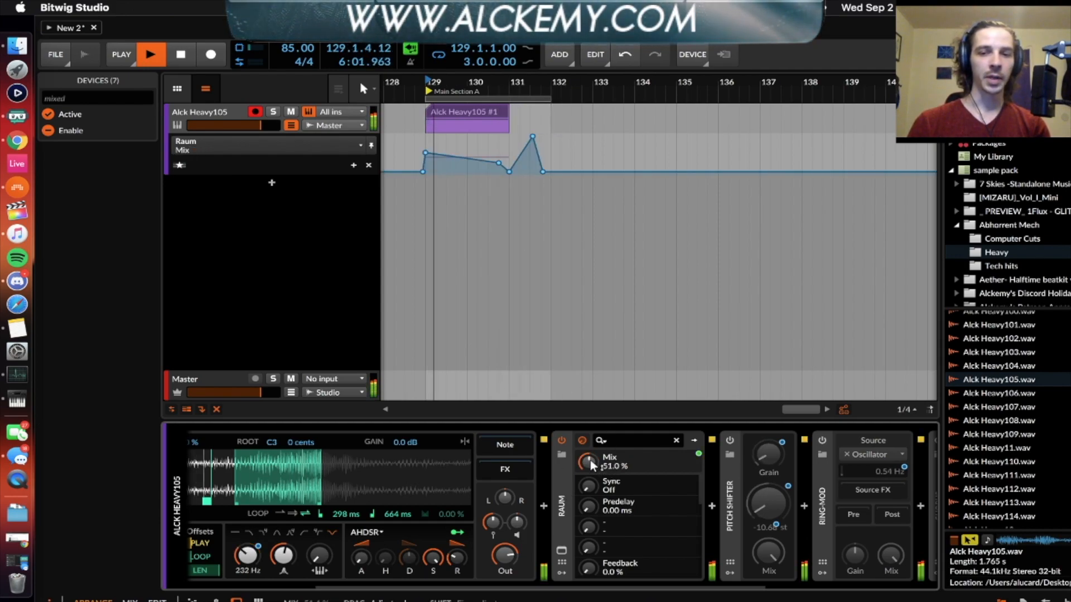
pyautogui.press('space')
pyautogui.moveTo(425, 158)
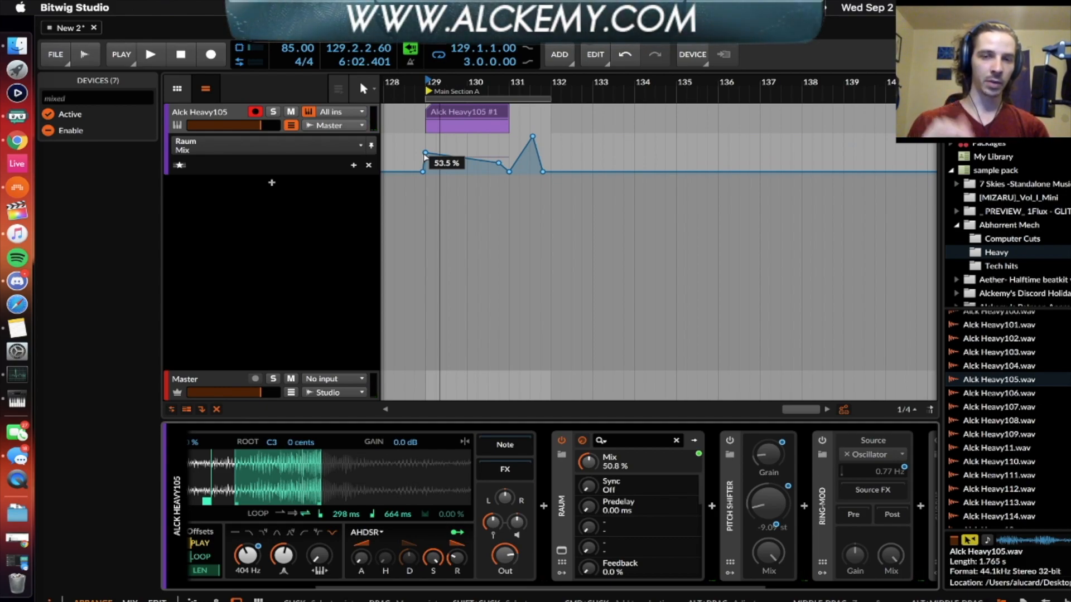
pyautogui.scroll(6, 496, 161)
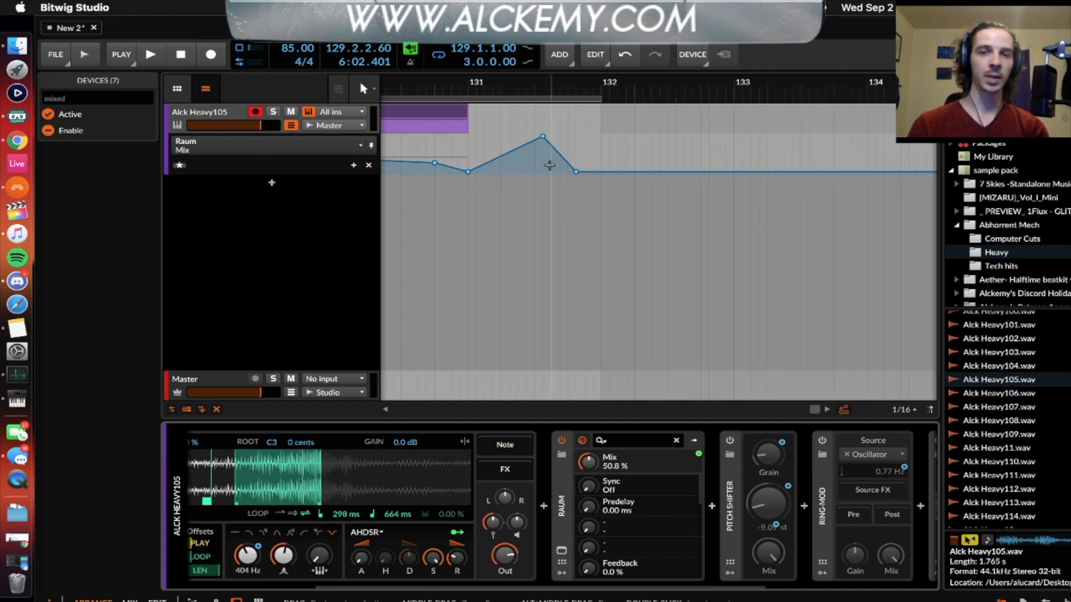
pyautogui.scroll(-3, 558, 167)
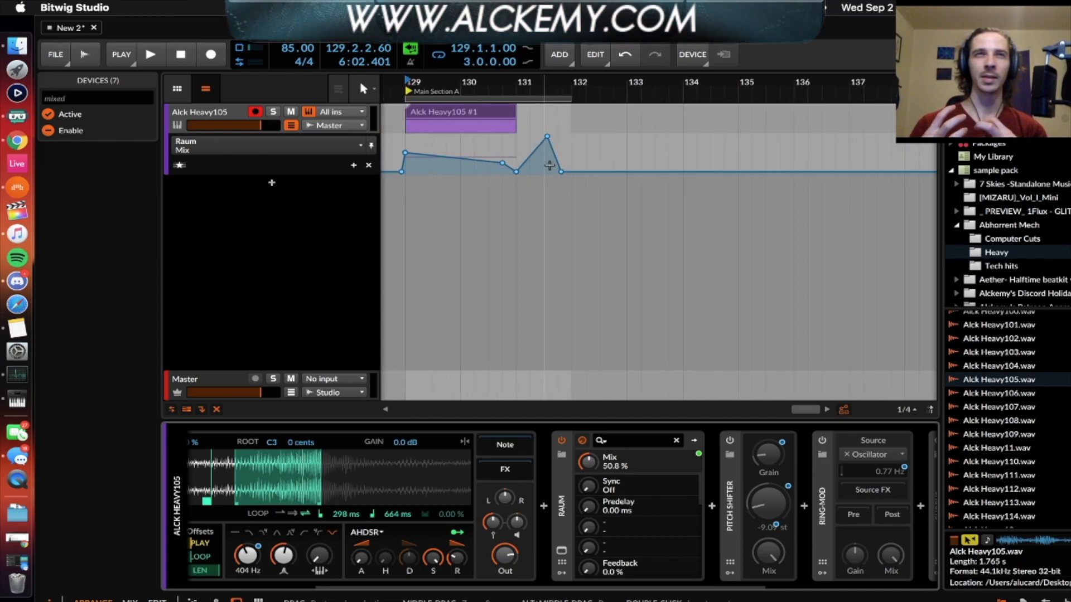
# Step: Replay the Alck Heavy105 clip from bar 129 while following Raum's Mix automation
pyautogui.hscroll(-1, 548, 168)
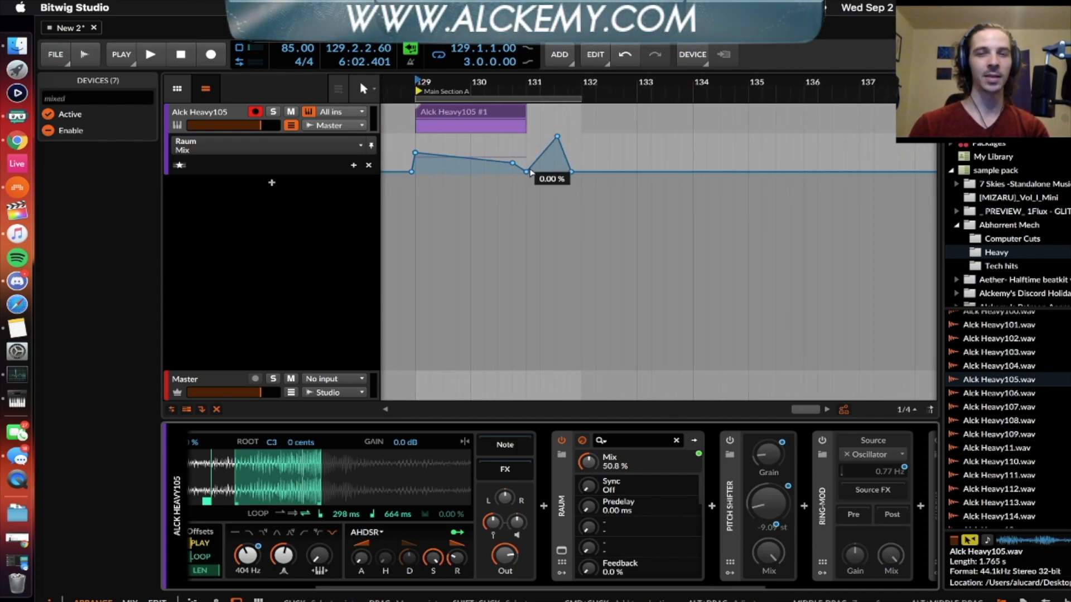
pyautogui.click(455, 115)
pyautogui.press('space')
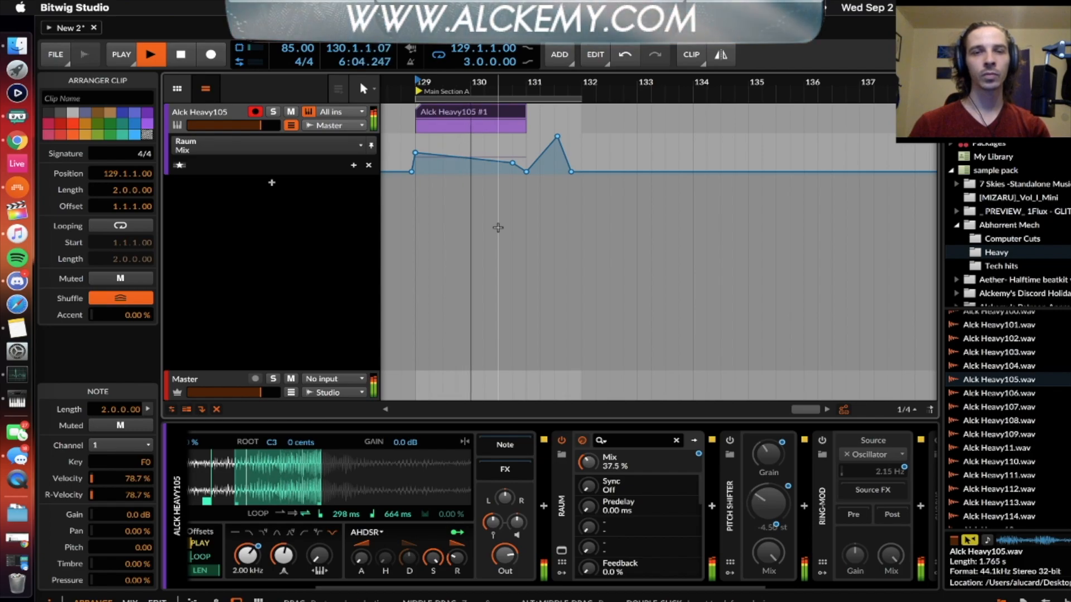
pyautogui.scroll(1, 497, 228)
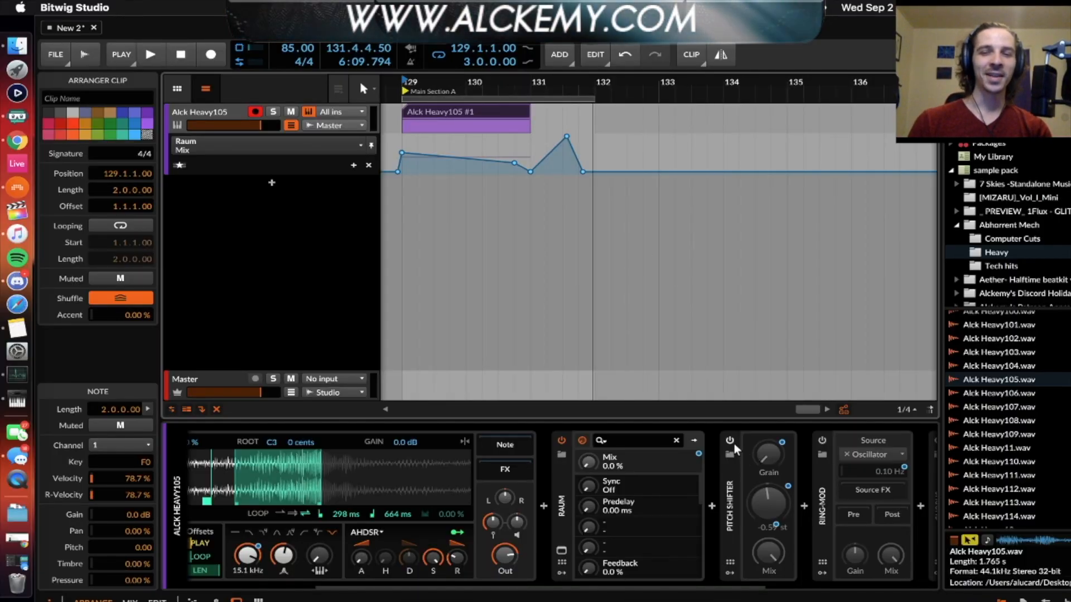
# Step: Re-enable the Pitch Shifter with Raum collapsed, and display the Pitch Shifter's Pitch and Grain automation
pyautogui.click(730, 441)
pyautogui.click(558, 480)
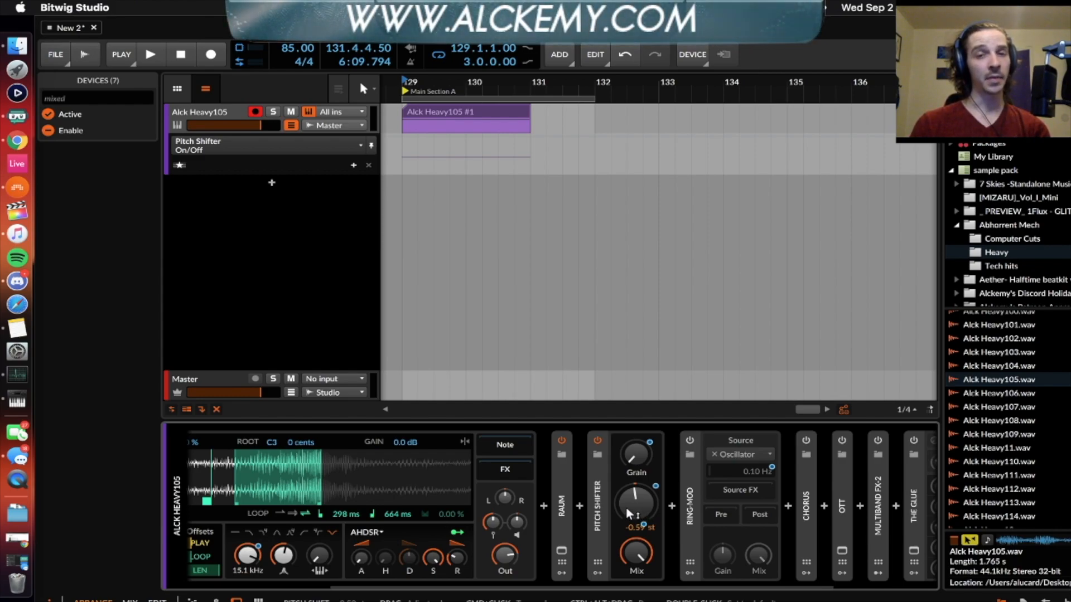
pyautogui.moveTo(626, 508); pyautogui.dragTo(628, 505)
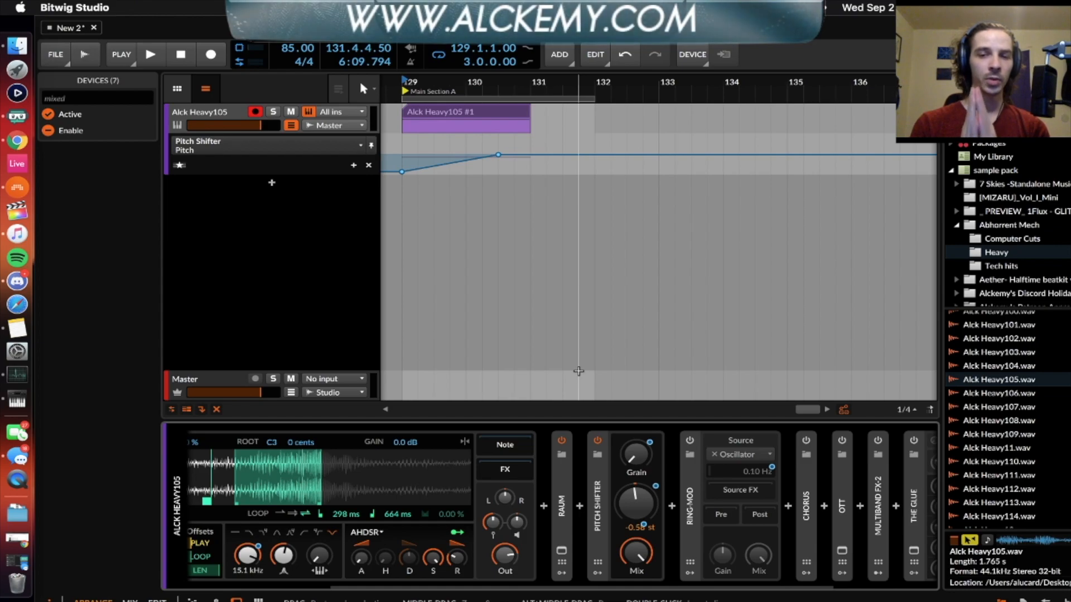
pyautogui.click(641, 455)
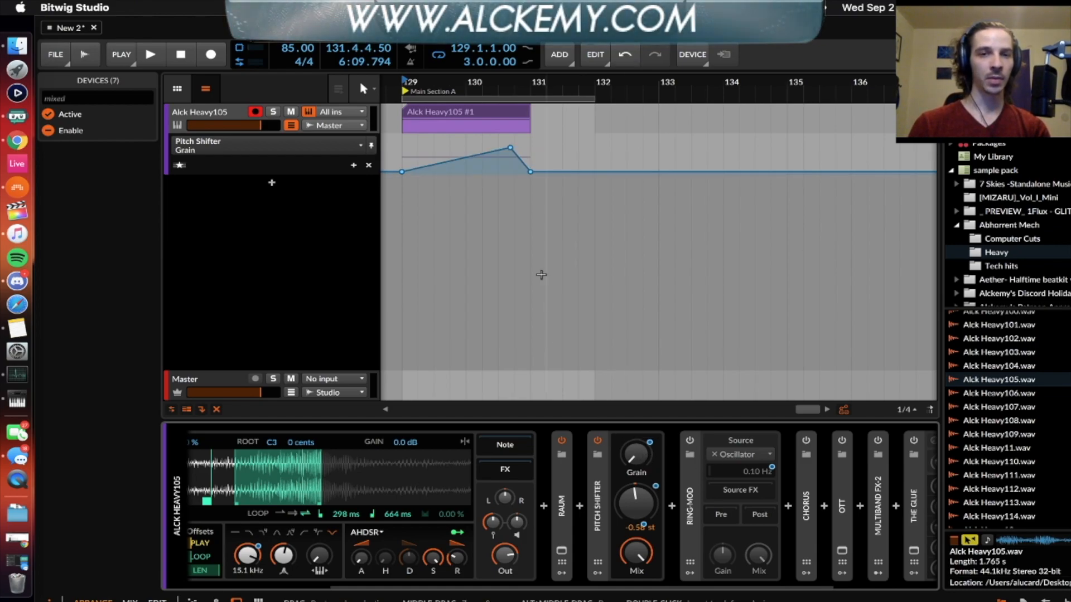
# Step: Play the clip with the Pitch Shifter enabled to hear its Grain automation, and stop playback
pyautogui.click(440, 112)
pyautogui.press('space')
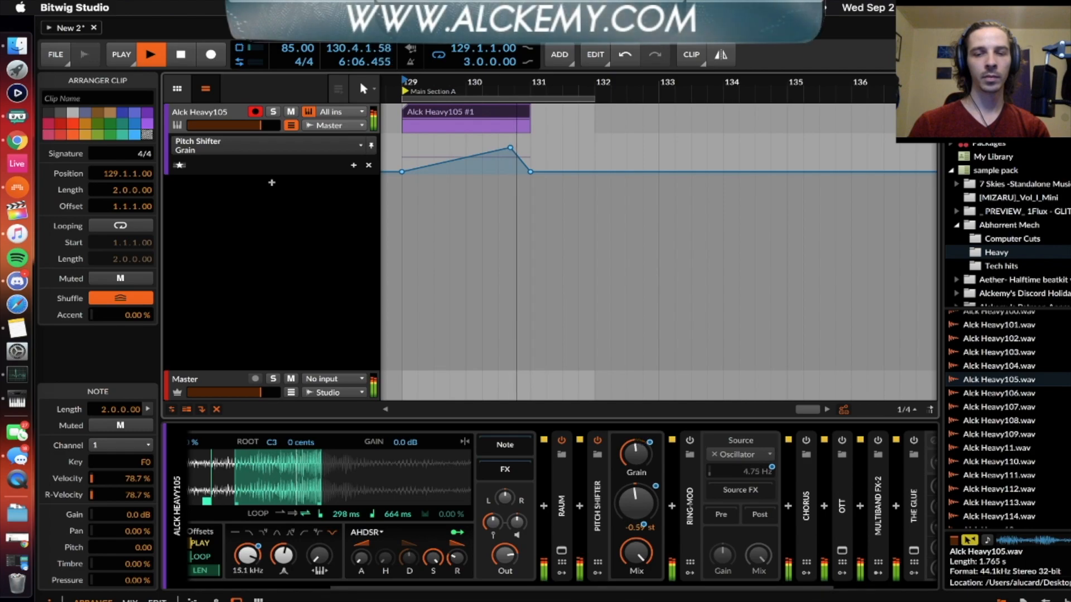
pyautogui.press('space')
# Step: Collapse the Pitch Shifter and re-enable the Ring-Mod, keeping its parameters expanded
pyautogui.click(598, 440)
pyautogui.click(598, 440)
pyautogui.doubleClick(597, 472)
pyautogui.click(633, 441)
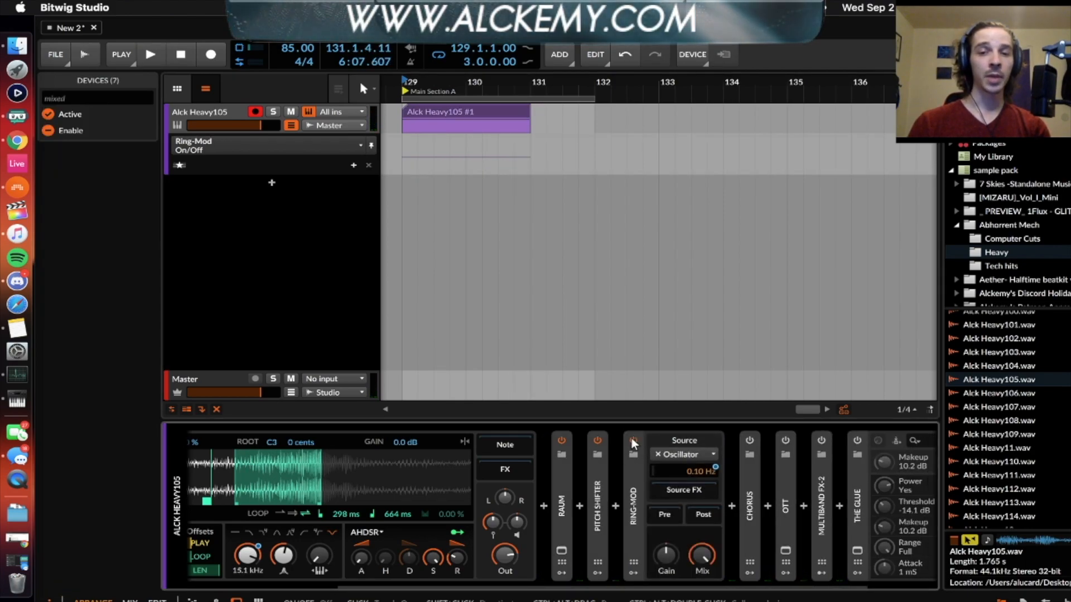
pyautogui.doubleClick(633, 505)
pyautogui.doubleClick(633, 505)
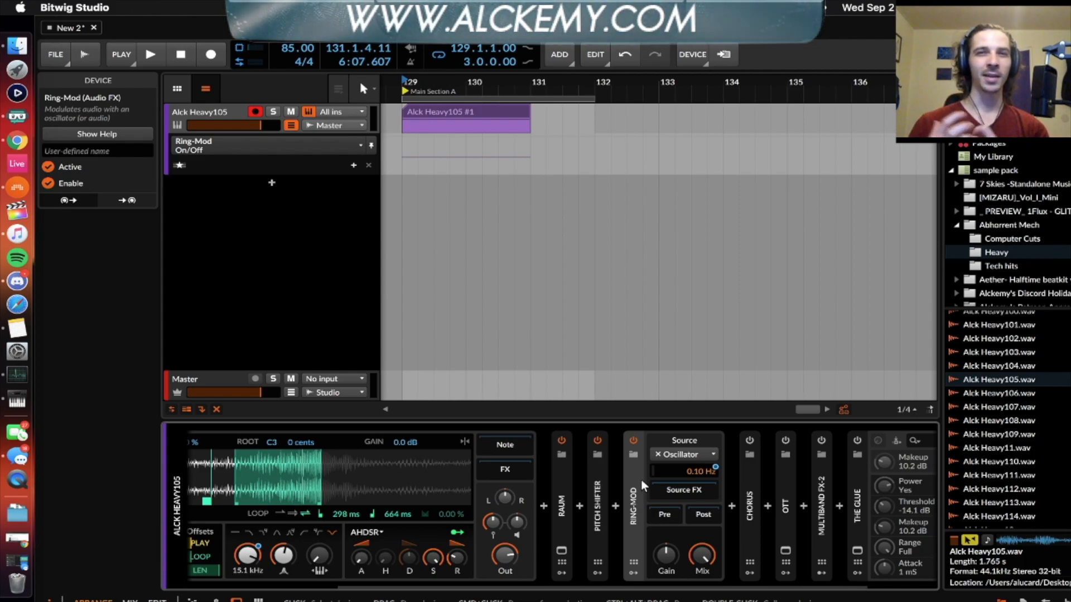
# Step: Display the Ring-Mod's Frequency automation and play the clip with the effect enabled
pyautogui.click(709, 474)
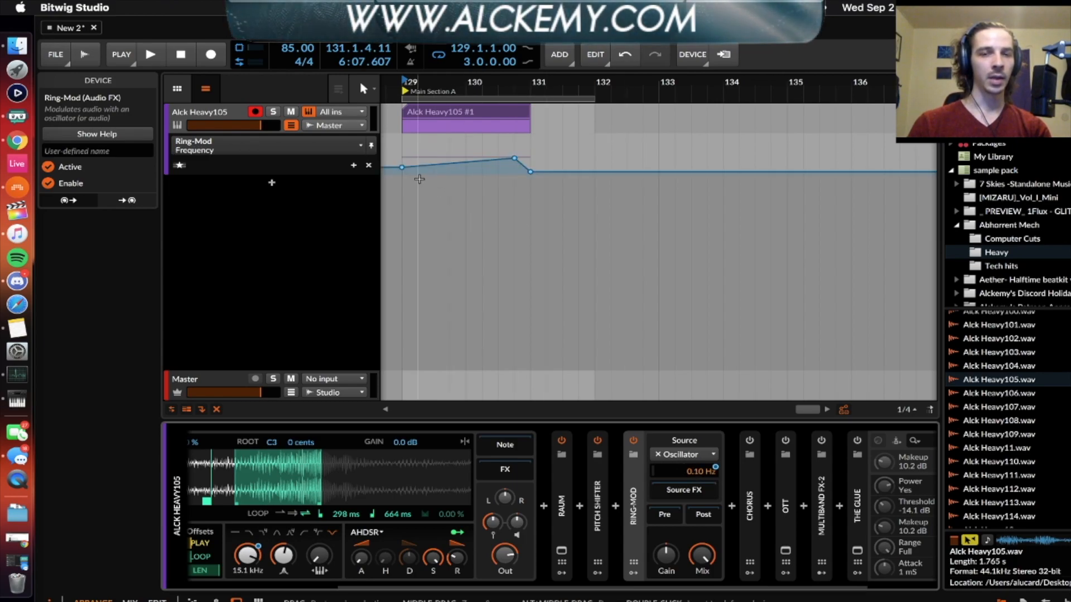
pyautogui.click(505, 159)
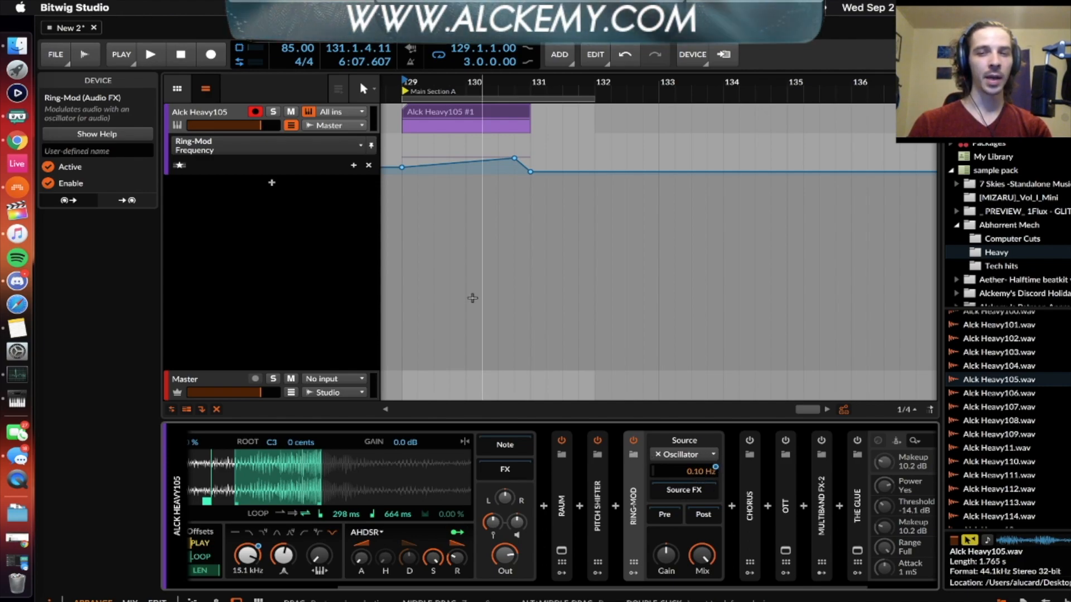
pyautogui.click(417, 111)
pyautogui.press('space')
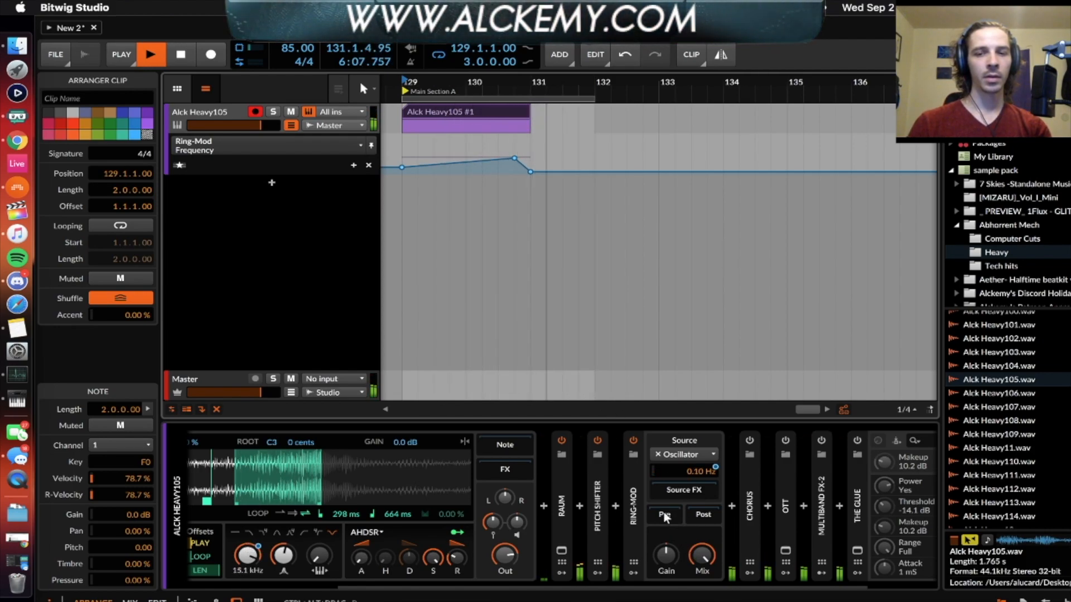
pyautogui.press('space')
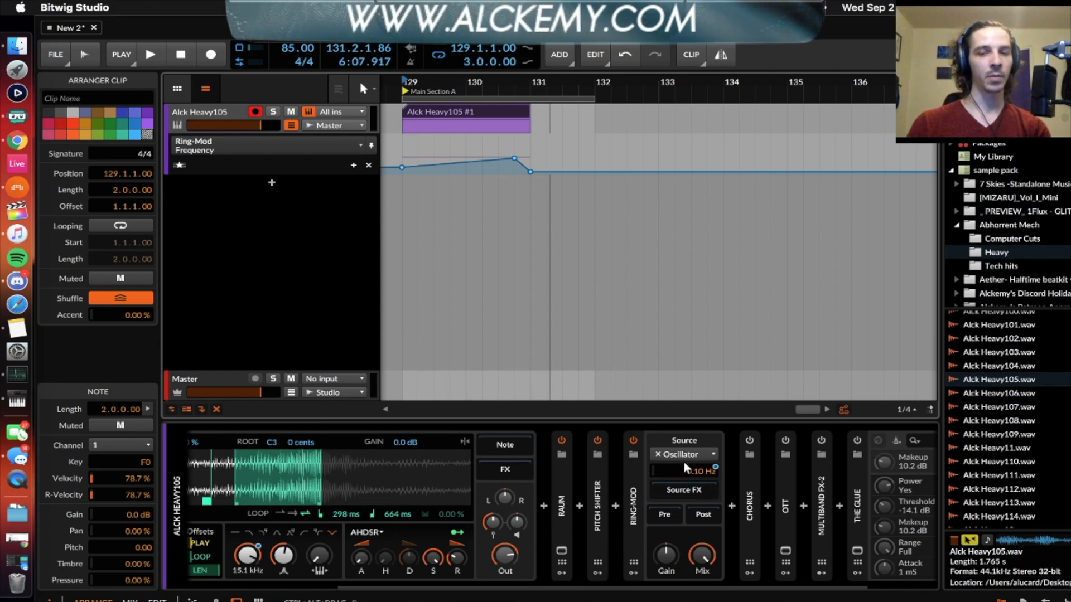
# Step: Collapse the Ring-Mod, then re-enable the Chorus and view its parameters before collapsing it
pyautogui.doubleClick(631, 484)
pyautogui.hscroll(1, 650, 472)
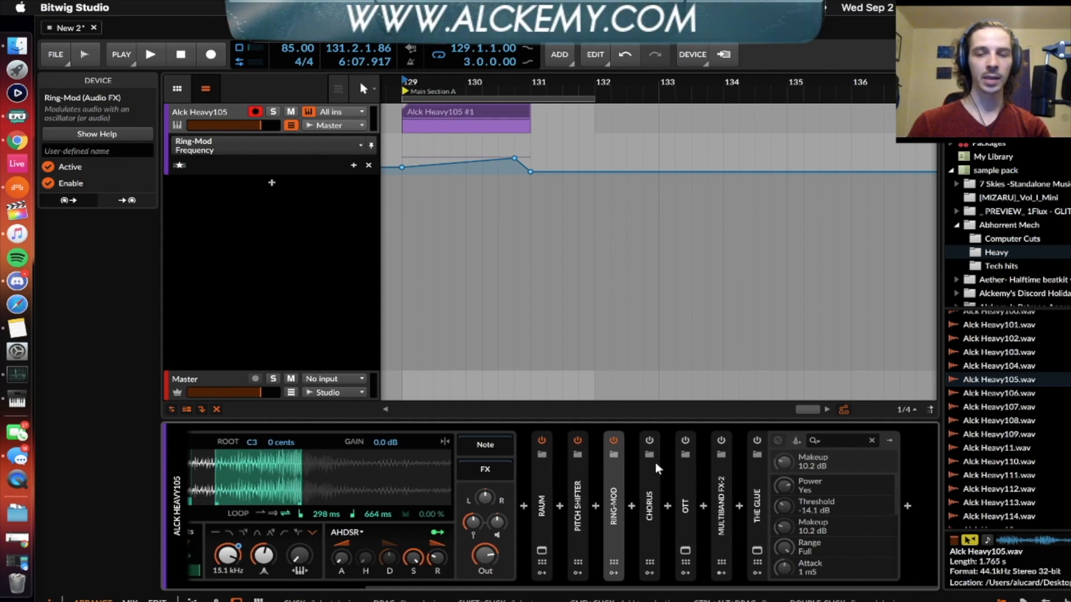
pyautogui.doubleClick(653, 466)
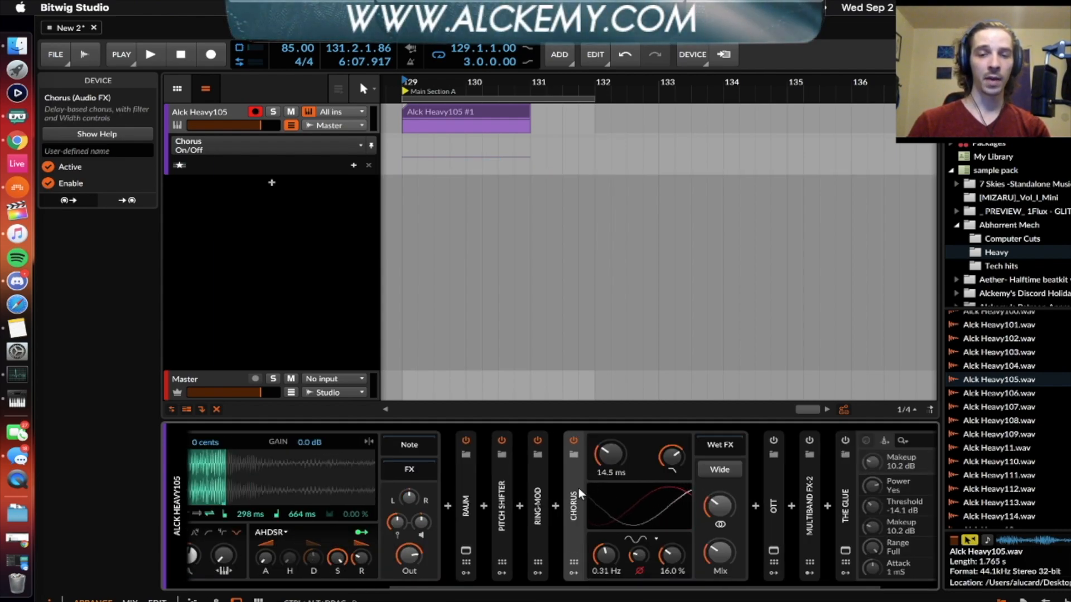
pyautogui.doubleClick(573, 487)
# Step: Re-enable OTT and check its compressor settings in the plug-in window, closing the window when done
pyautogui.click(685, 440)
pyautogui.doubleClick(685, 486)
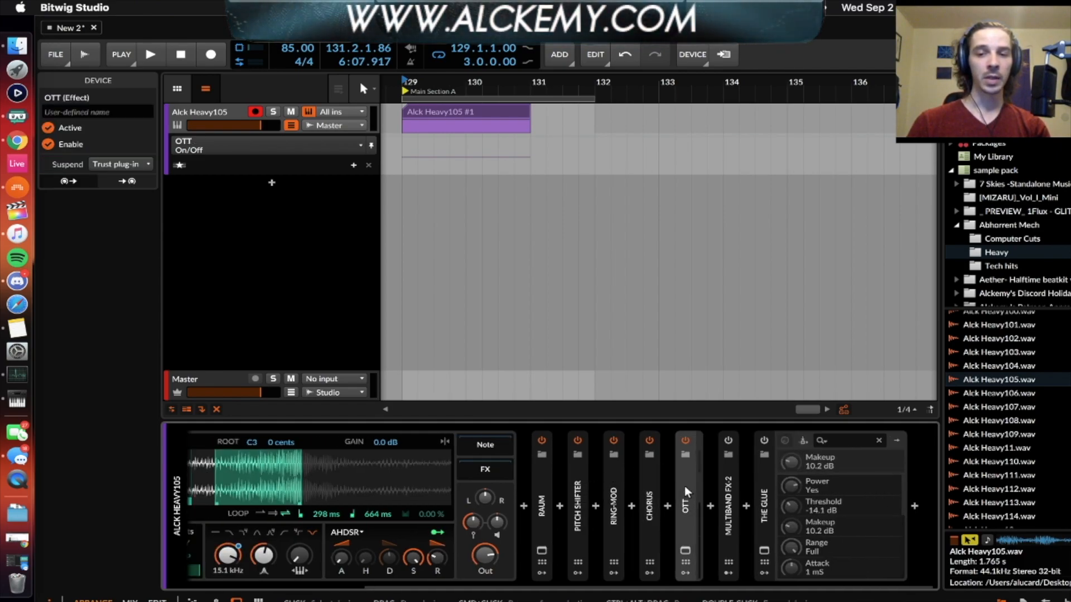
pyautogui.click(599, 550)
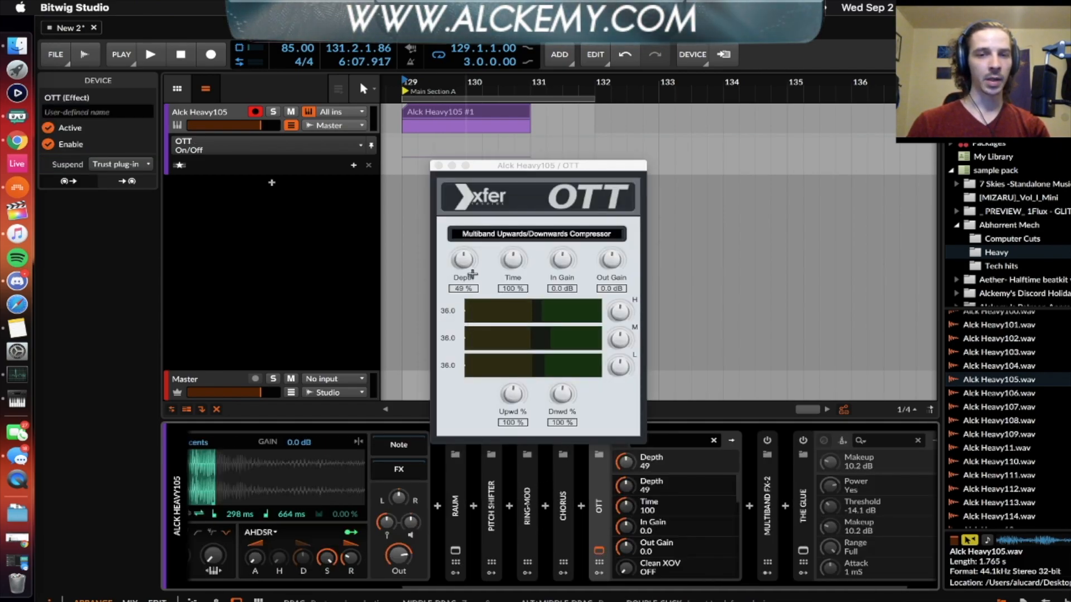
pyautogui.click(438, 166)
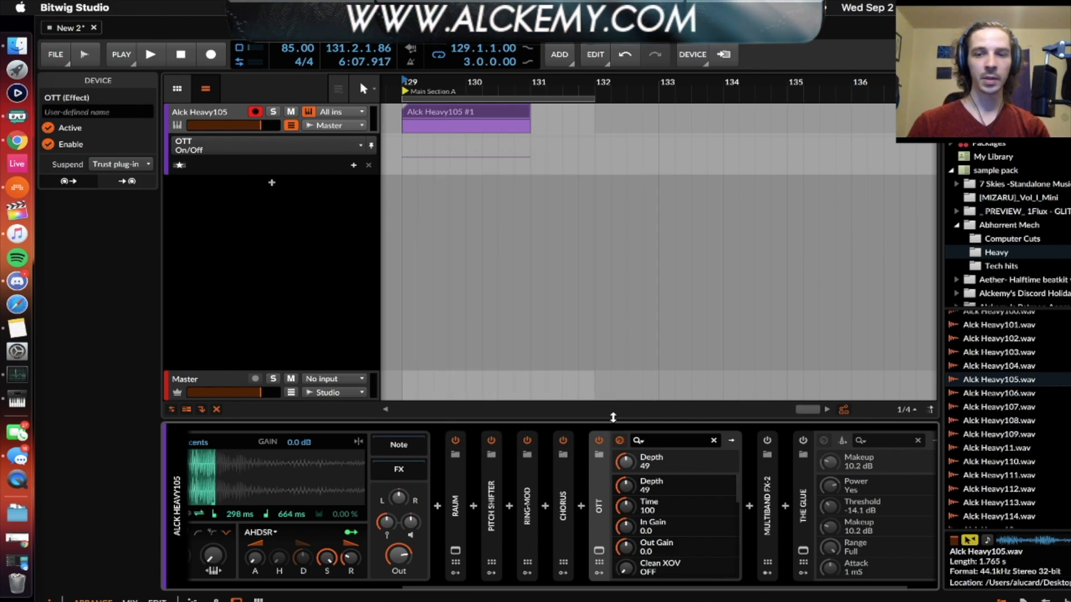
# Step: Re-enable Multiband FX-2 and The Glue, viewing each device's settings before collapsing it
pyautogui.doubleClick(767, 491)
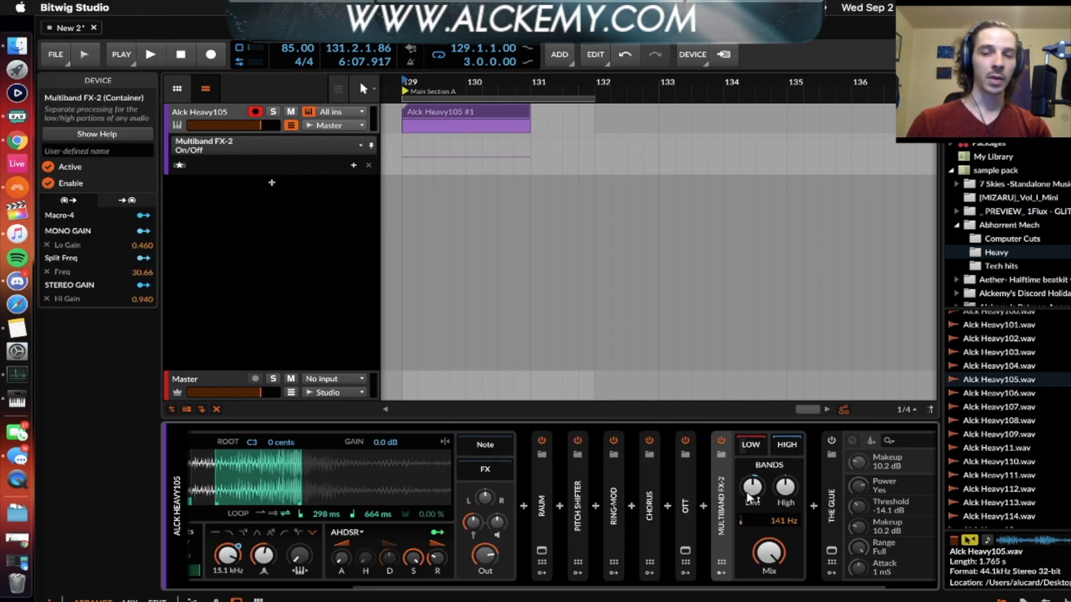
pyautogui.doubleClick(723, 500)
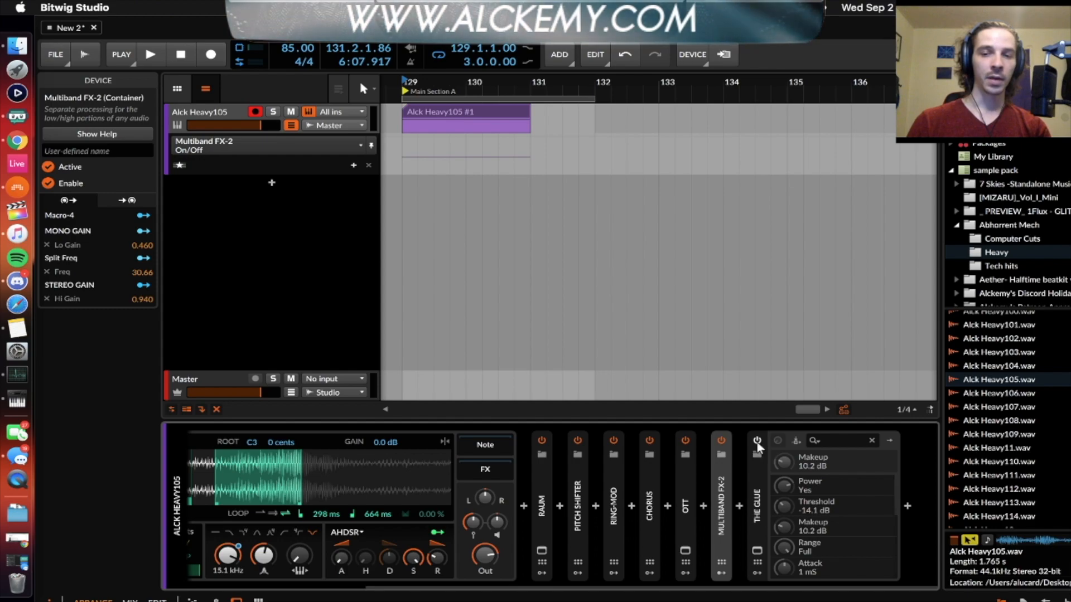
pyautogui.click(757, 464)
pyautogui.click(757, 551)
pyautogui.click(757, 551)
pyautogui.doubleClick(757, 505)
# Step: Play the Alck Heavy105 clip through the fully enabled effects chain and stop playback
pyautogui.click(433, 112)
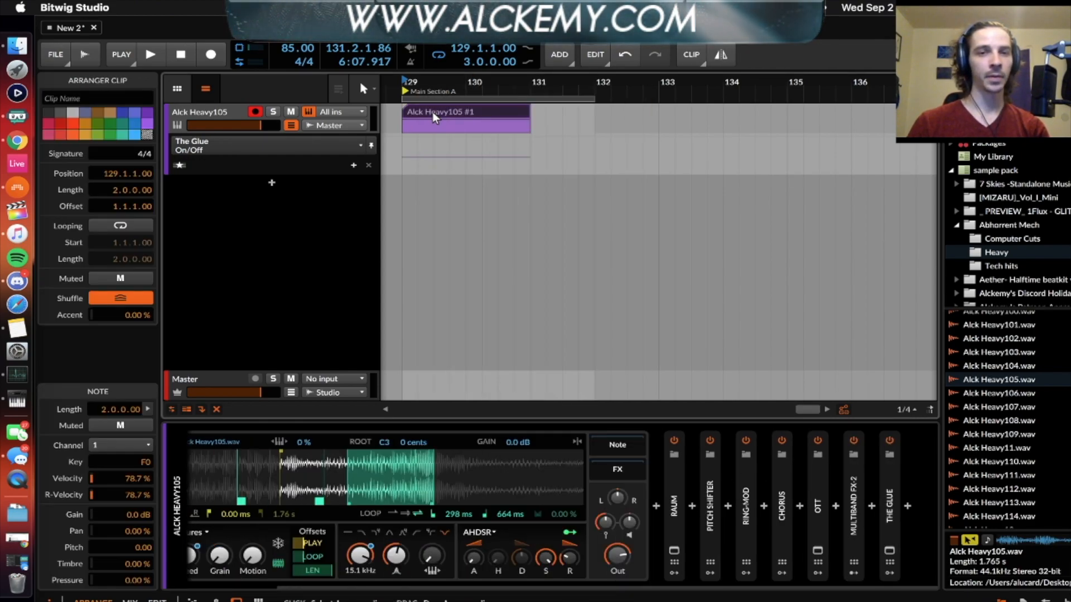
pyautogui.press('space')
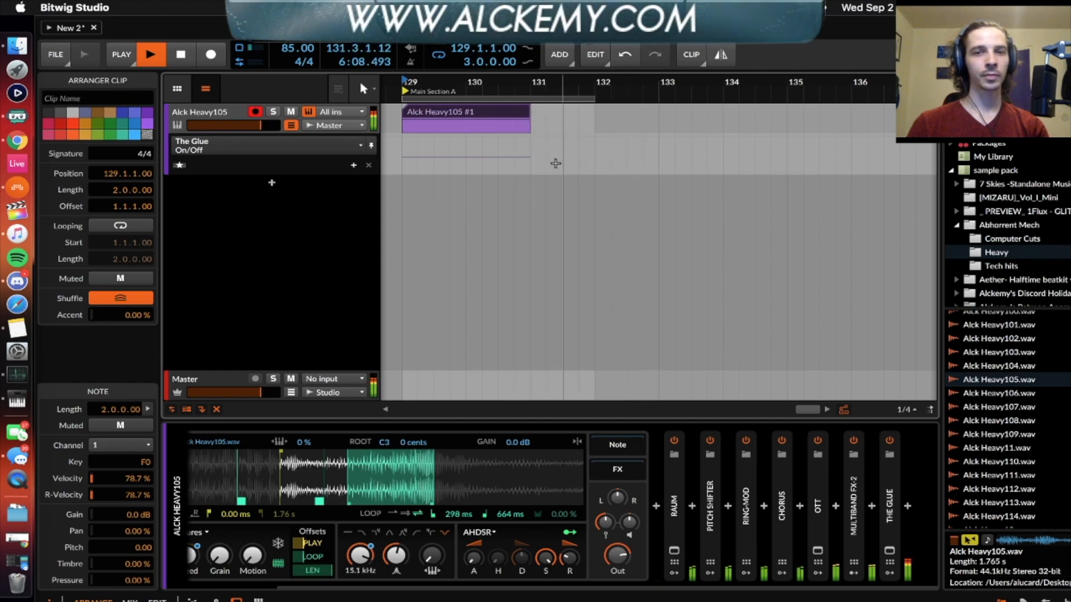
pyautogui.press('space')
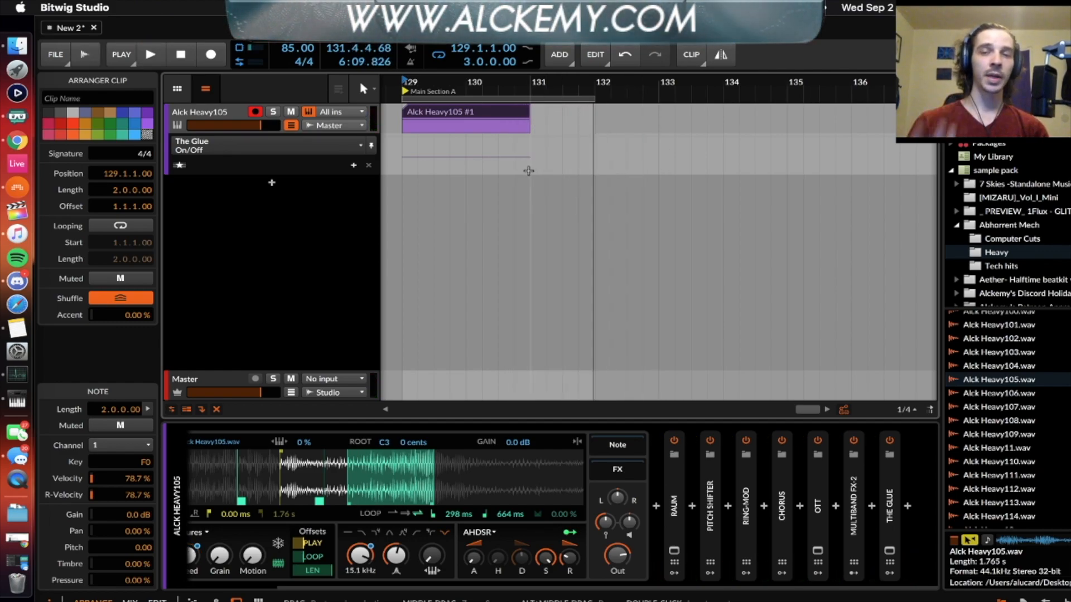